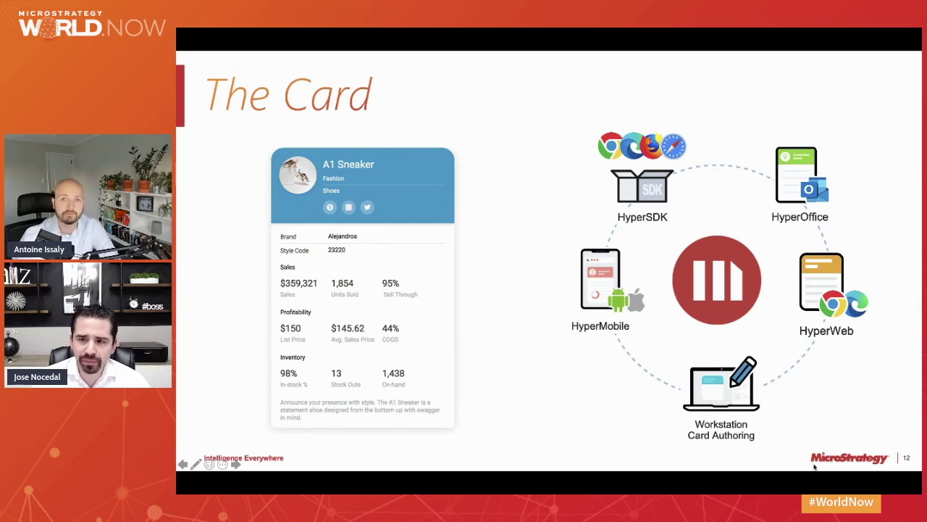
# Advance the slideshow past the Workstation Card Authoring slide to the HyperWeb/Hyper SDK slide.
pyautogui.press('Right')
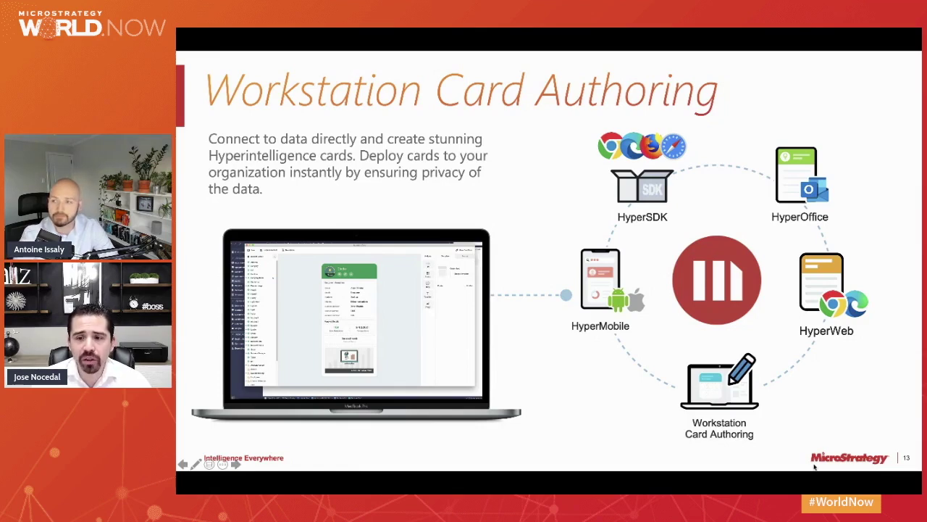
pyautogui.press('Right')
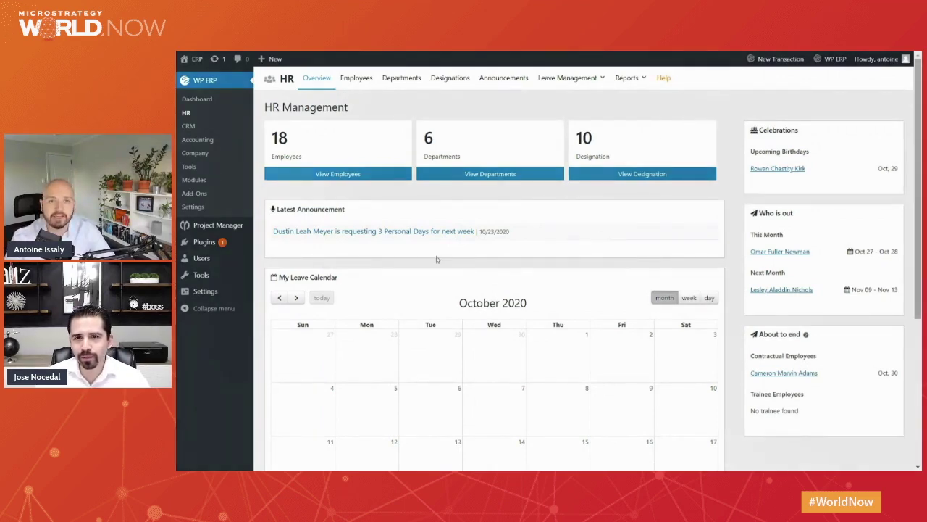
# Open WP ERP's Employees list showing the 18 active employees.
pyautogui.click(366, 78)
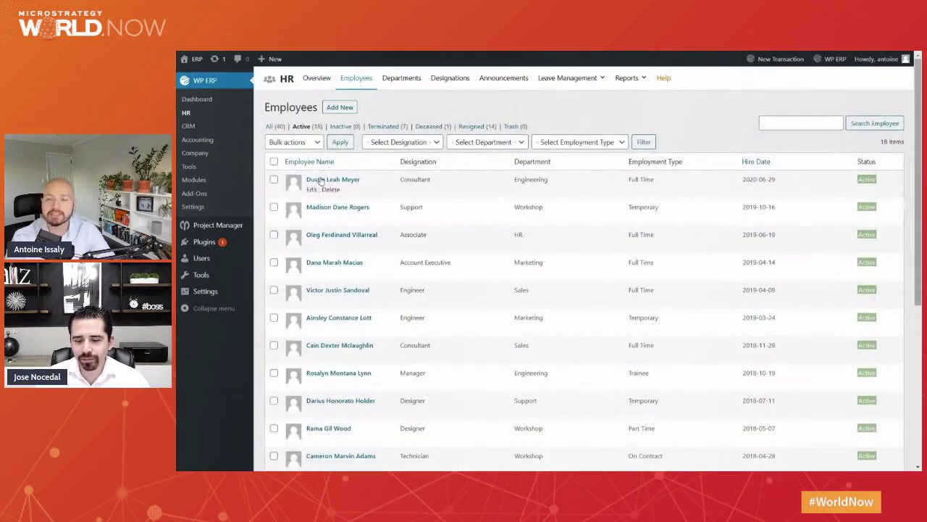
pyautogui.click(321, 180)
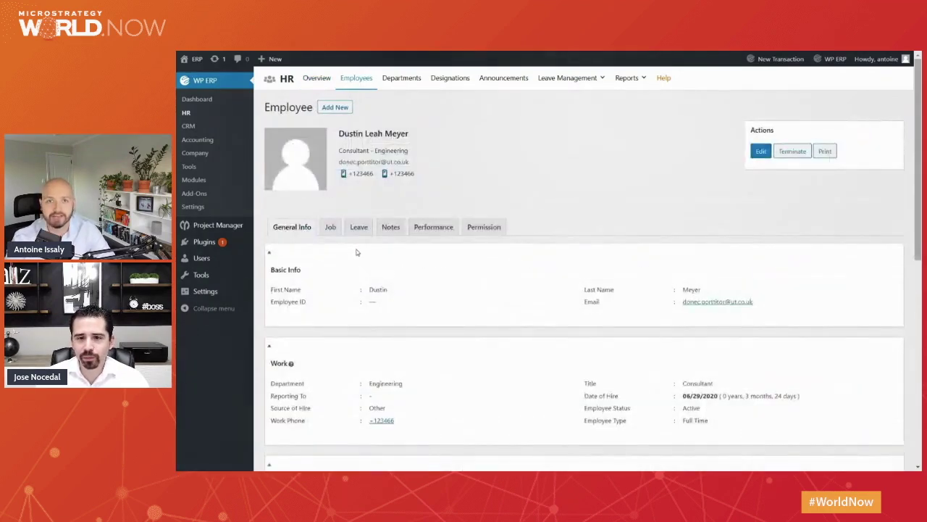
pyautogui.scroll(-3, 356, 253)
pyautogui.scroll(4, 356, 253)
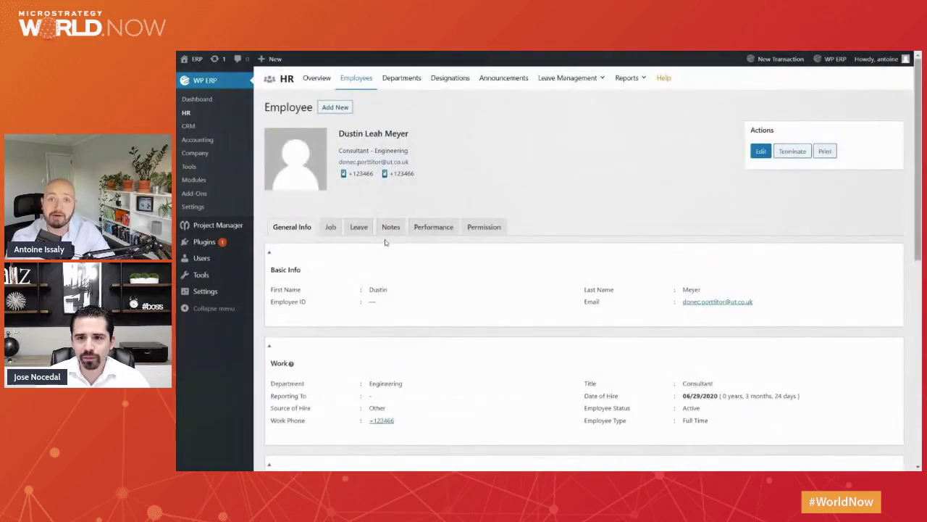
pyautogui.moveTo(601, 82)
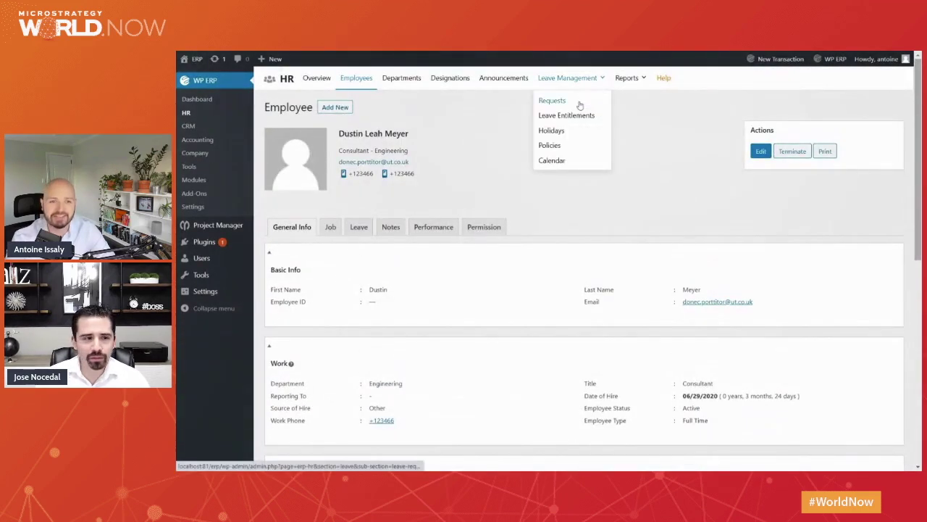
pyautogui.click(580, 106)
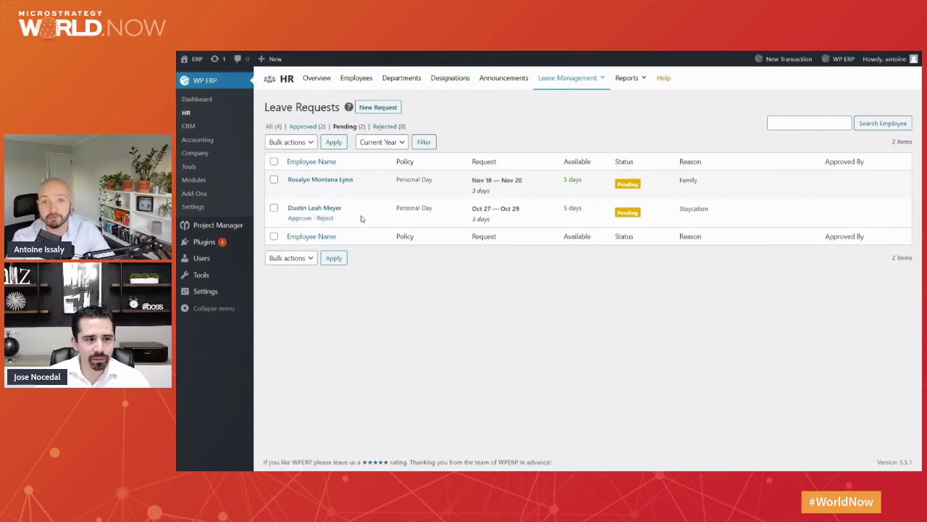
pyautogui.click(321, 78)
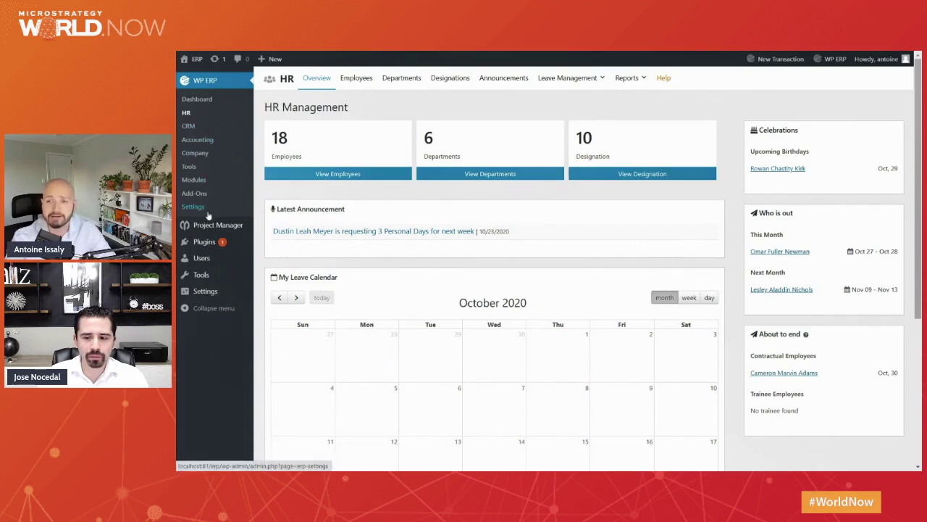
# View Top Secret Project's milestones, showing Customer Review due October 29 2020.
pyautogui.moveTo(210, 226)
pyautogui.click(276, 230)
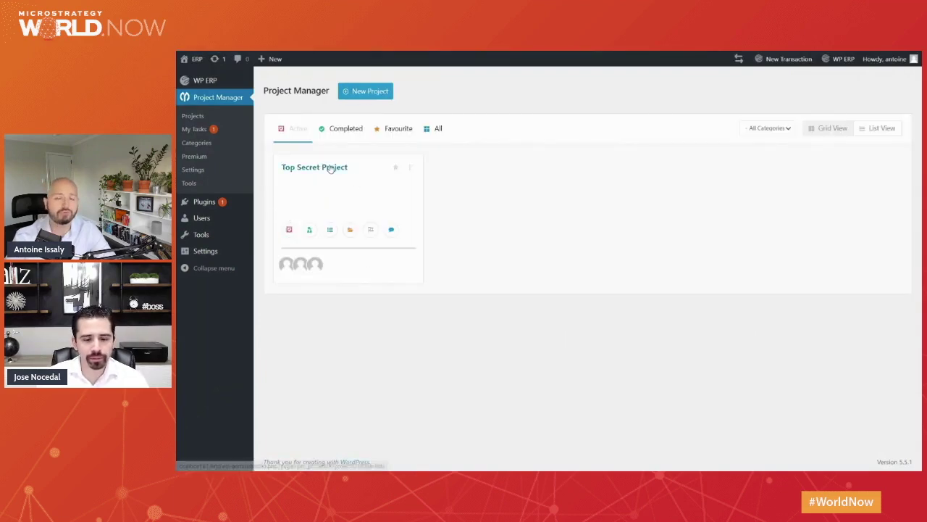
pyautogui.click(331, 167)
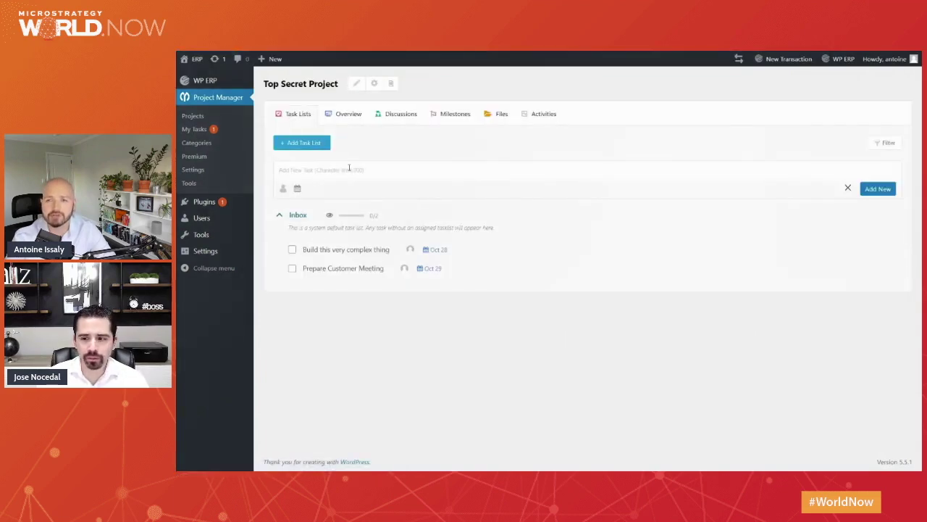
pyautogui.click(348, 122)
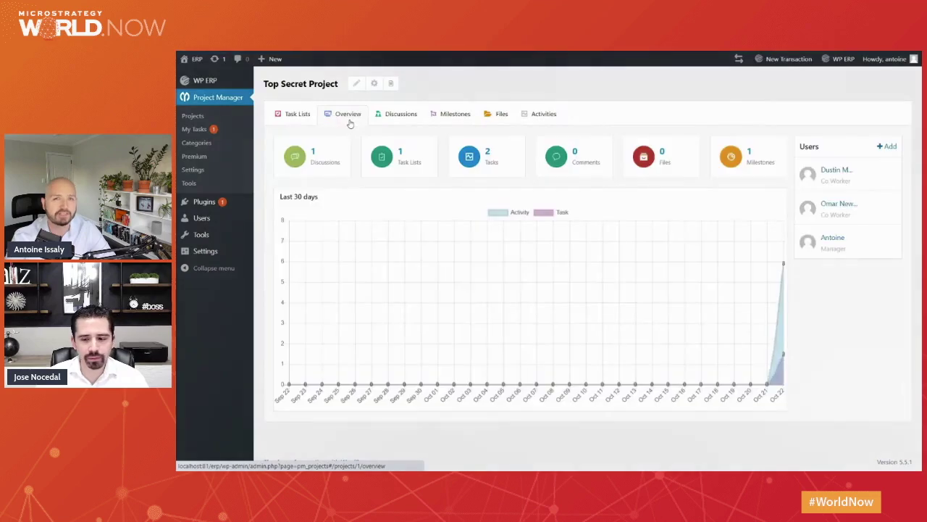
pyautogui.moveTo(837, 181)
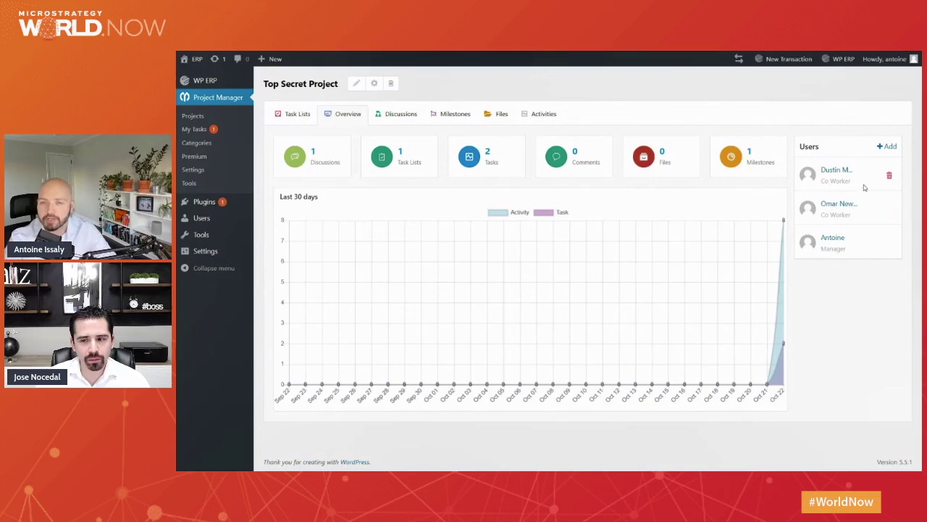
pyautogui.click(460, 120)
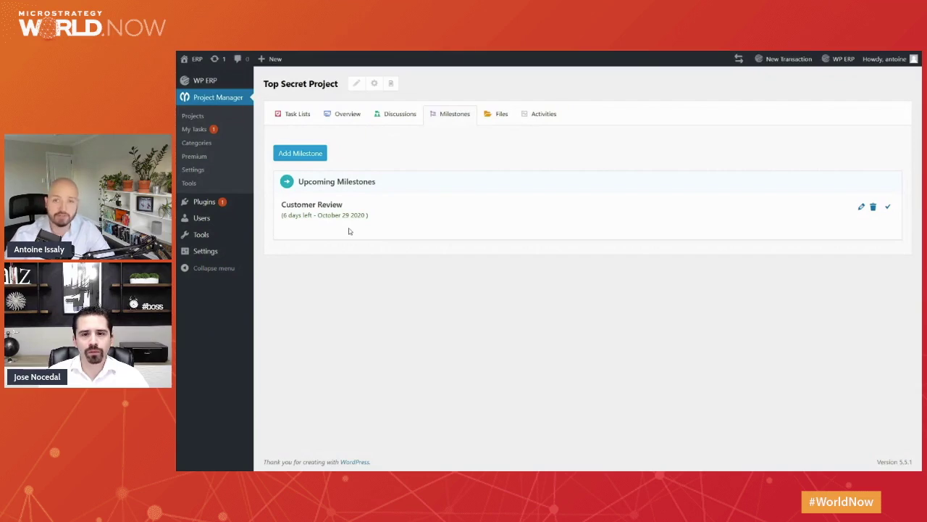
# Switch to MicroStrategy Workstation's Datasets view listing erp_employee and test_dataset.
pyautogui.hotkey('alt', 'Tab')
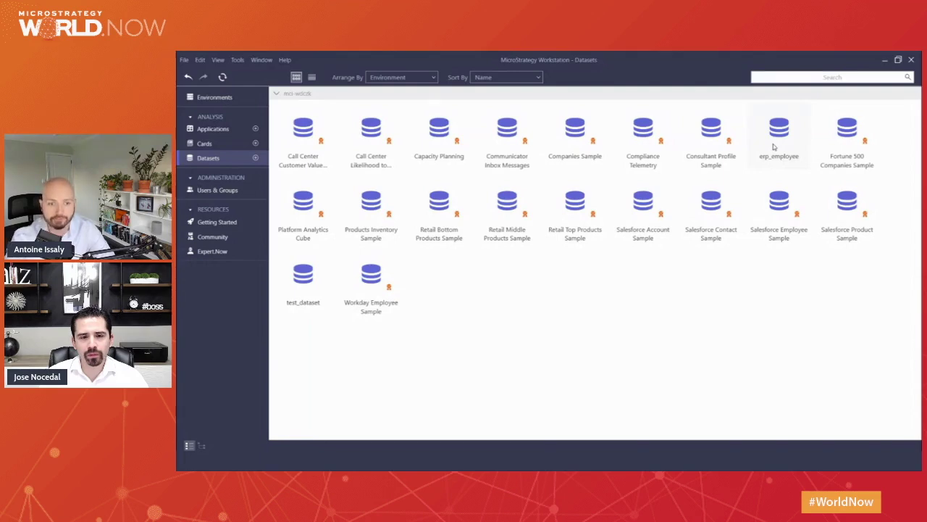
# Create a new card from the erp_employee dataset using the Section template.
pyautogui.rightClick(773, 147)
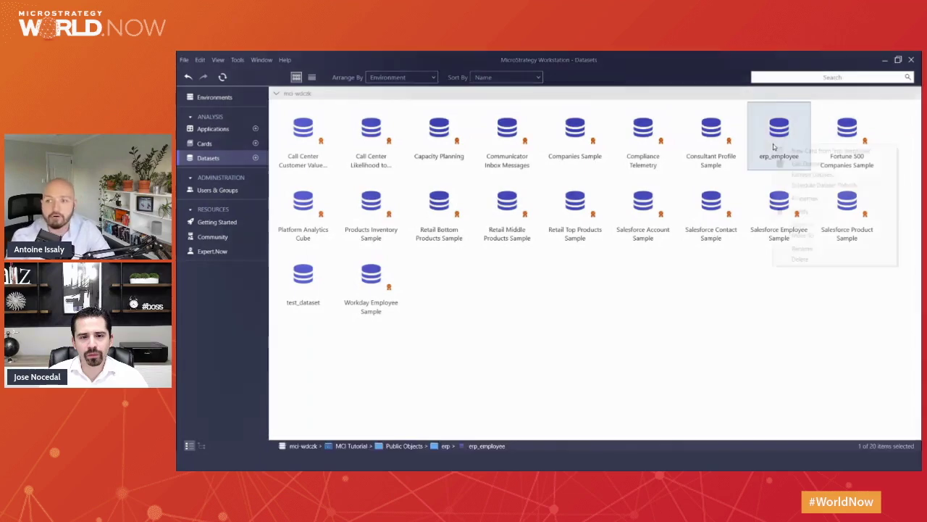
pyautogui.click(785, 145)
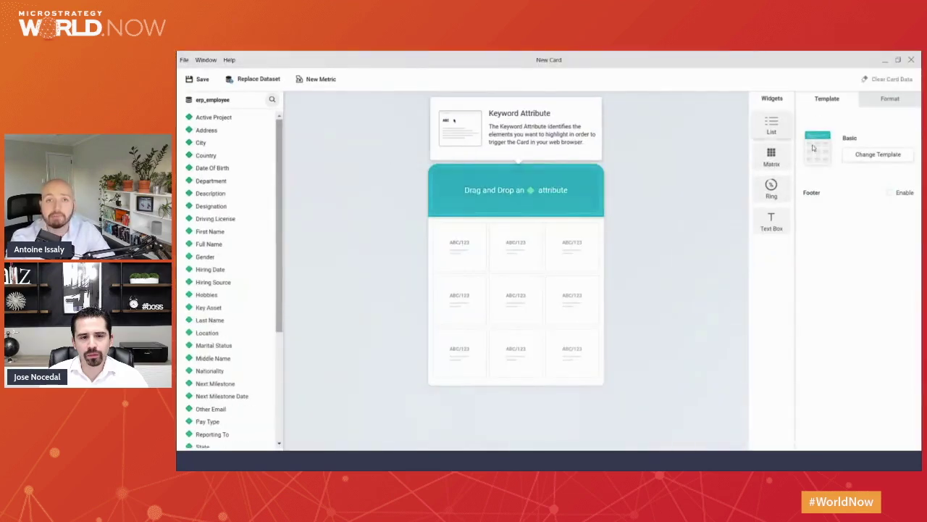
pyautogui.click(880, 156)
pyautogui.click(744, 242)
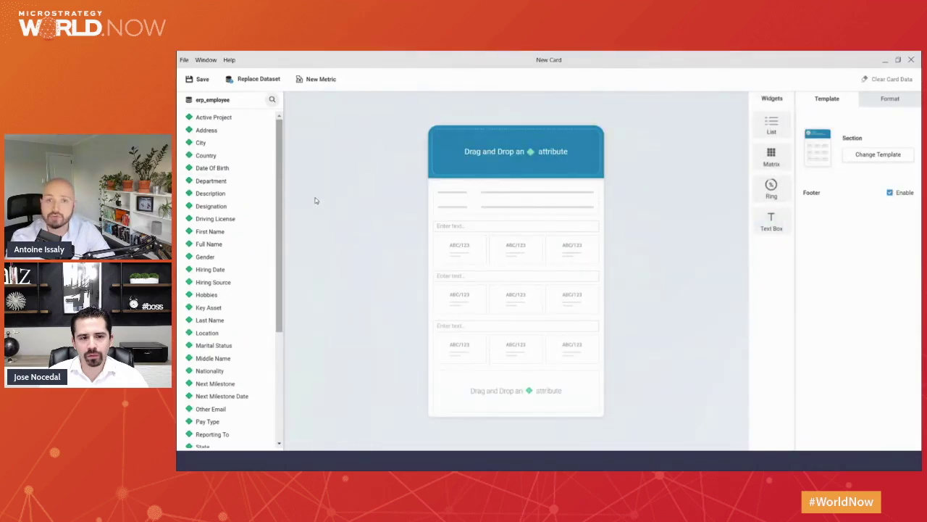
# Place Full Name in the card header and make it the header title.
pyautogui.moveTo(216, 249); pyautogui.dragTo(515, 151)
pyautogui.click(597, 132)
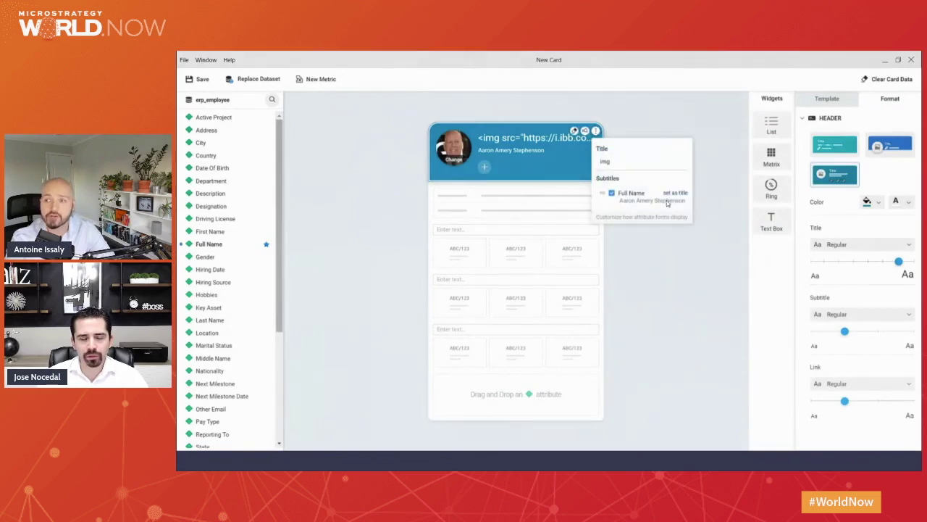
pyautogui.click(681, 197)
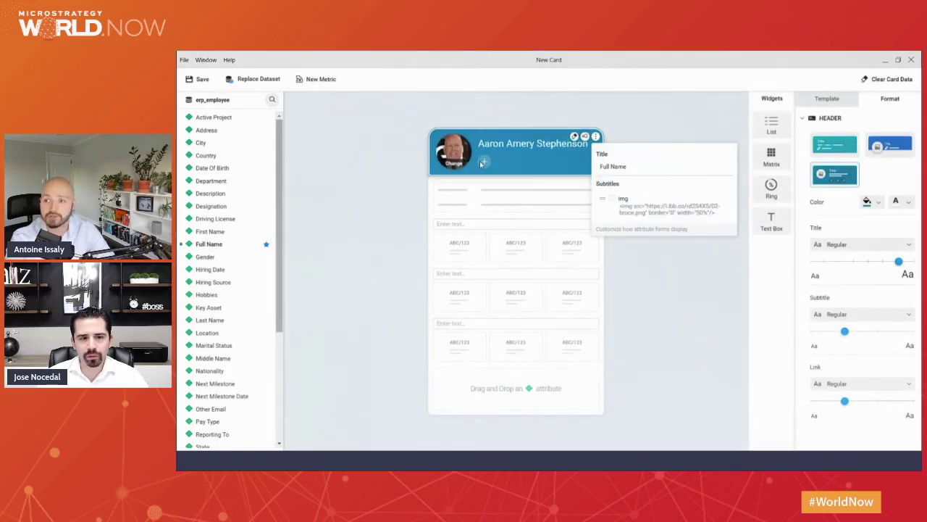
pyautogui.click(483, 162)
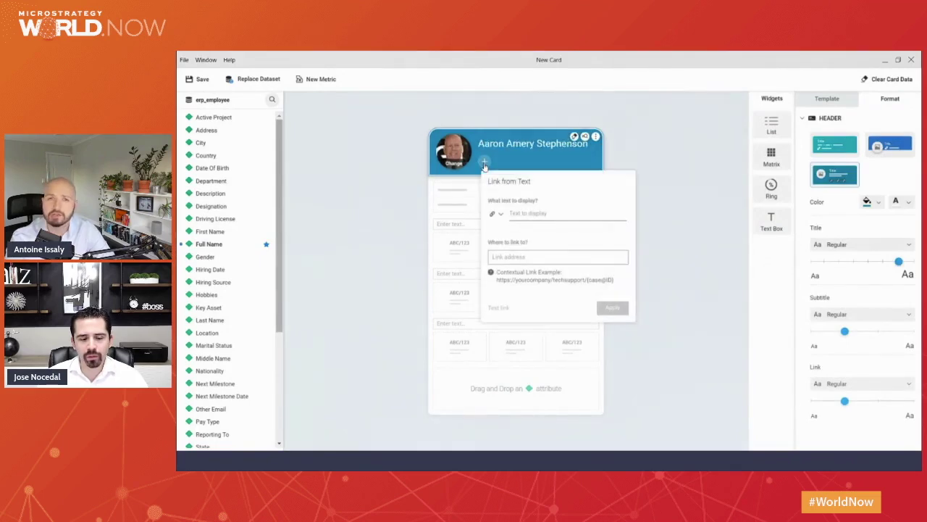
# Add a Profile link with a briefcase icon to the card header.
pyautogui.click(500, 215)
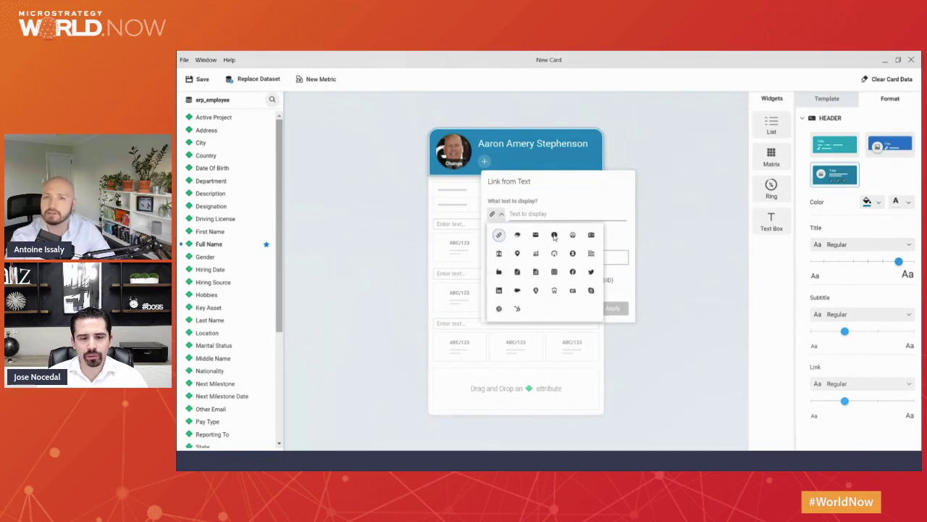
pyautogui.click(591, 235)
pyautogui.click(546, 213)
pyautogui.write('F')
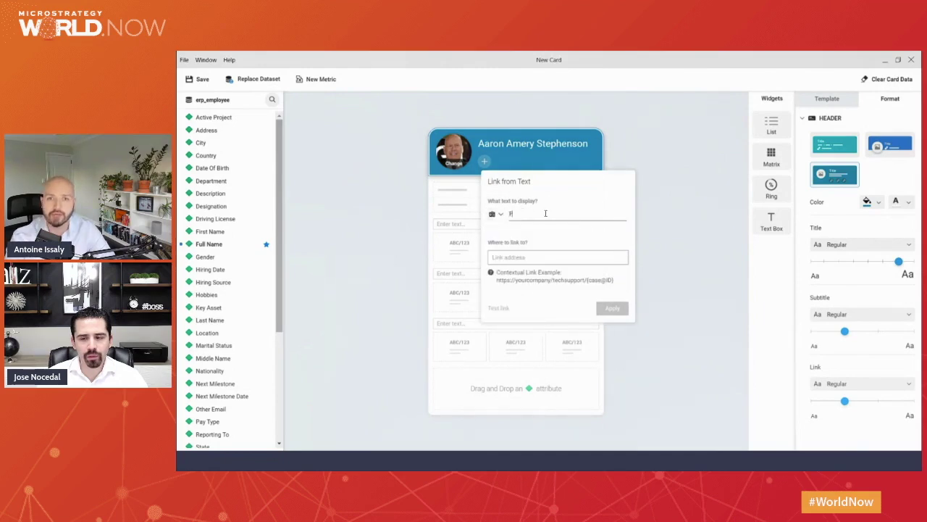
pyautogui.write('rofila')
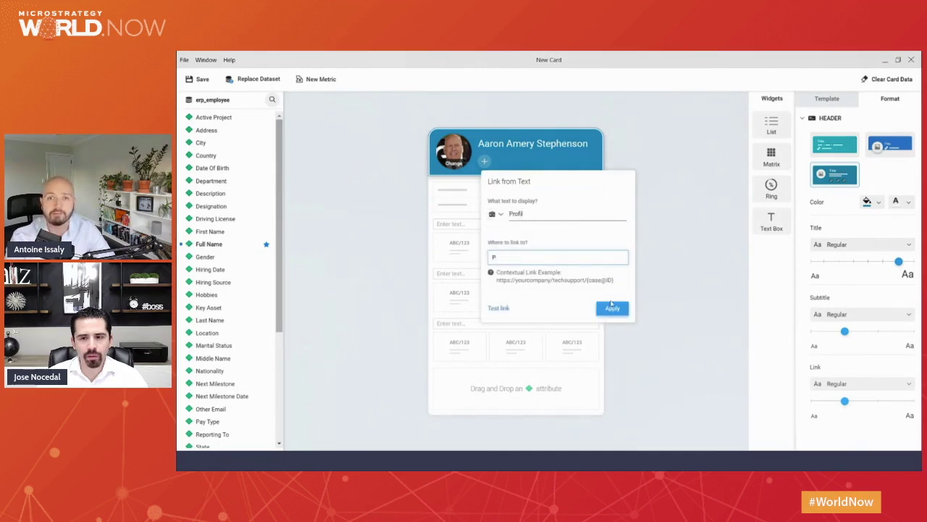
pyautogui.click(616, 308)
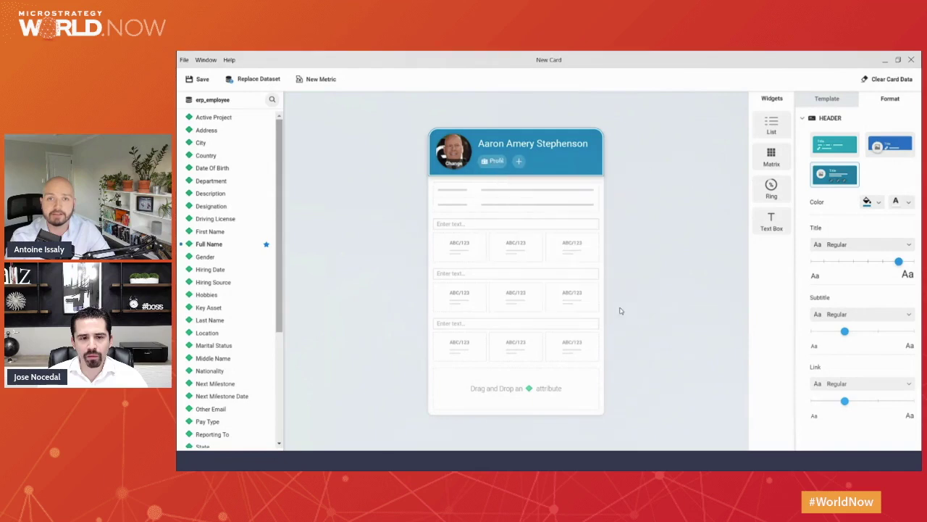
# Add a Comp link with its own icon and address to the header.
pyautogui.click(519, 161)
pyautogui.click(534, 214)
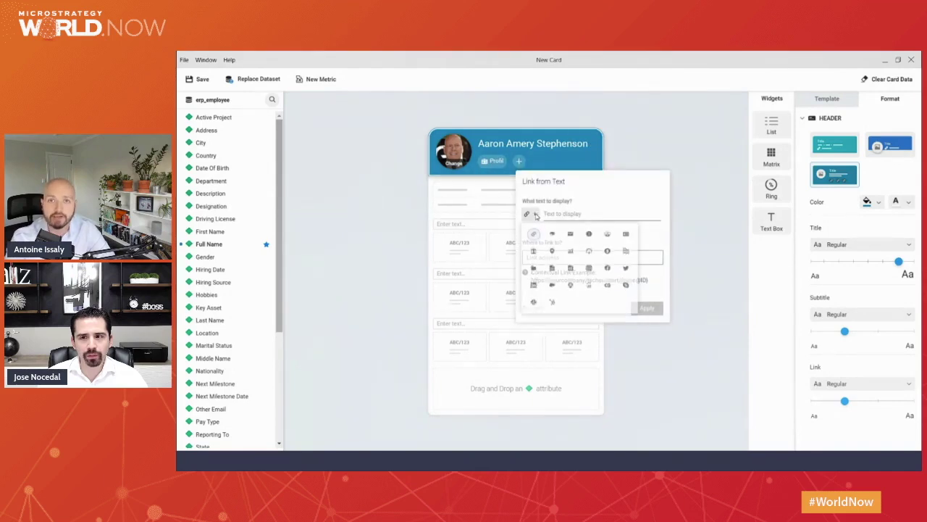
pyautogui.click(607, 252)
pyautogui.click(581, 214)
pyautogui.write('Comp')
pyautogui.press('Tab')
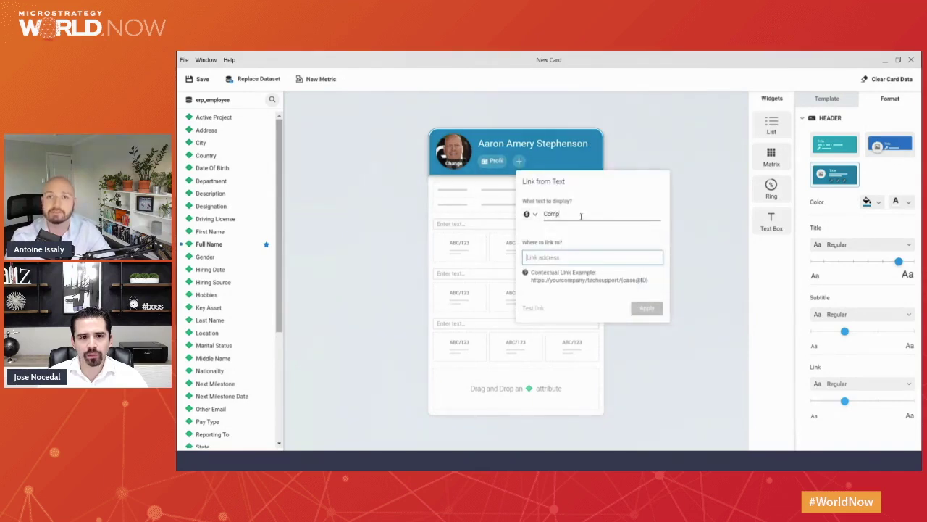
pyautogui.write('a')
pyautogui.click(647, 308)
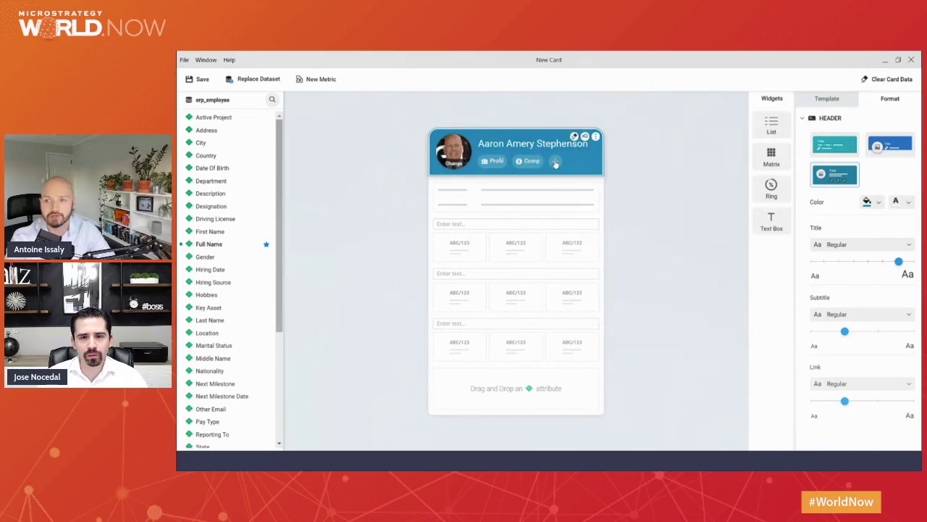
# Add a Leave link with its own icon and address to the header.
pyautogui.click(556, 162)
pyautogui.click(568, 214)
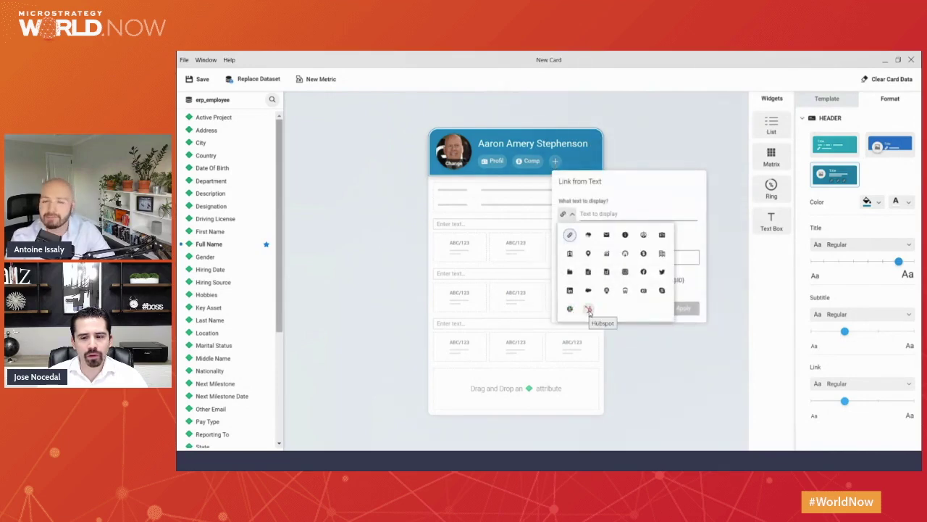
pyautogui.click(594, 215)
pyautogui.write('Leave')
pyautogui.press('Tab')
pyautogui.write('t')
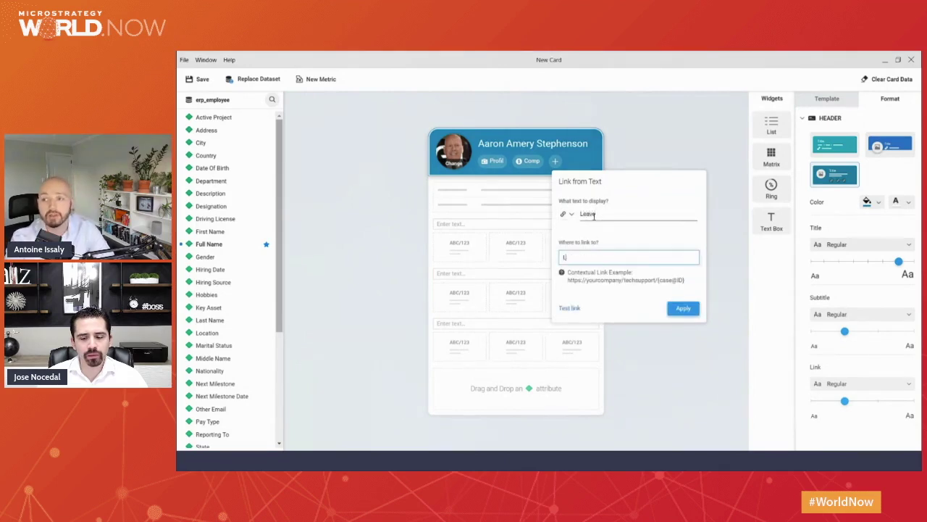
pyautogui.click(683, 308)
pyautogui.click(481, 190)
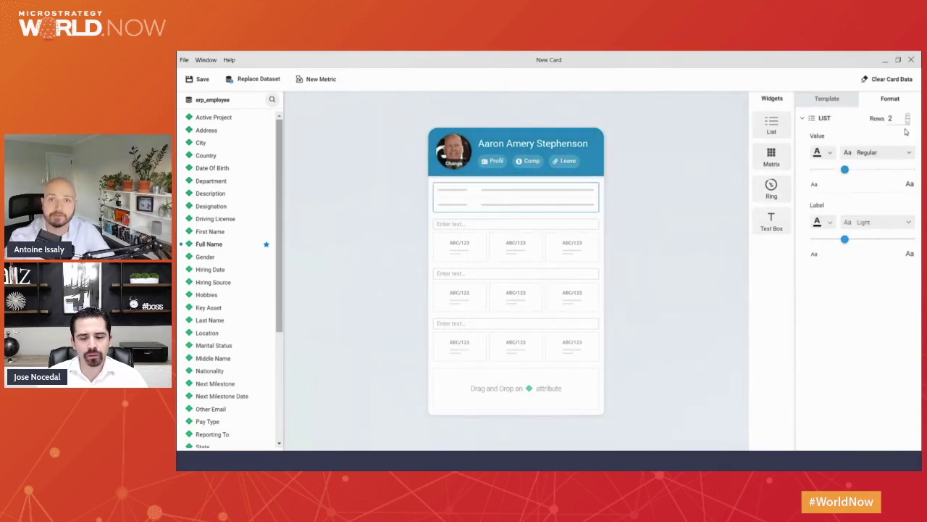
# Raise the list to six rows and fill them with Designation, Department and Location.
pyautogui.click(907, 116)
pyautogui.click(908, 116)
pyautogui.click(908, 116)
pyautogui.click(907, 116)
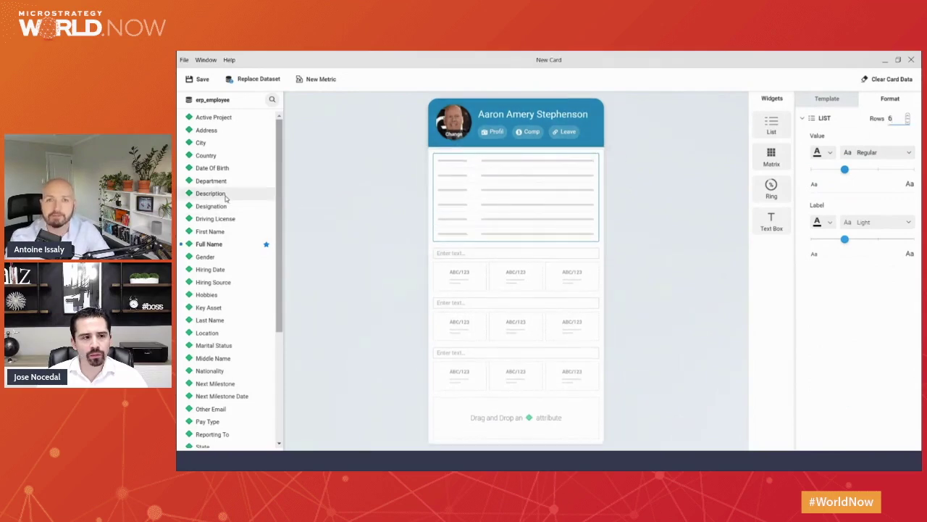
pyautogui.moveTo(214, 193); pyautogui.dragTo(449, 166)
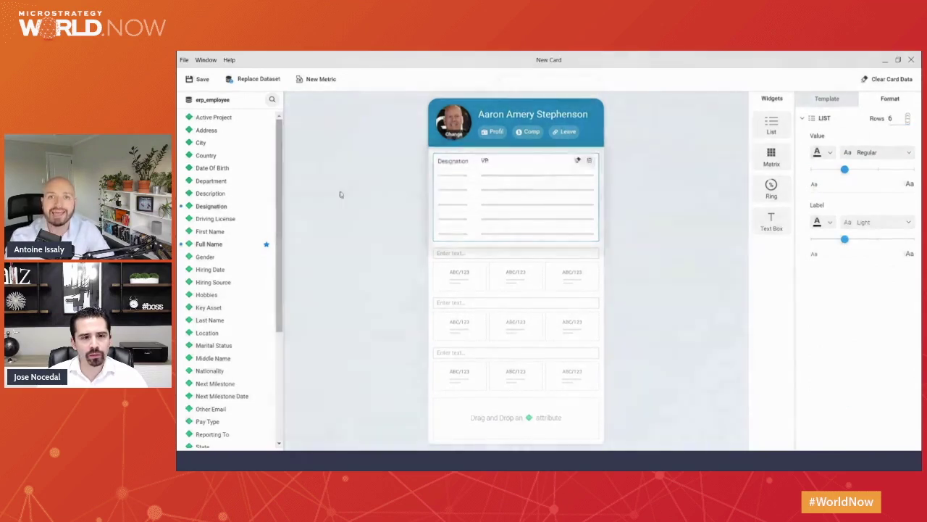
pyautogui.moveTo(302, 171); pyautogui.dragTo(447, 178)
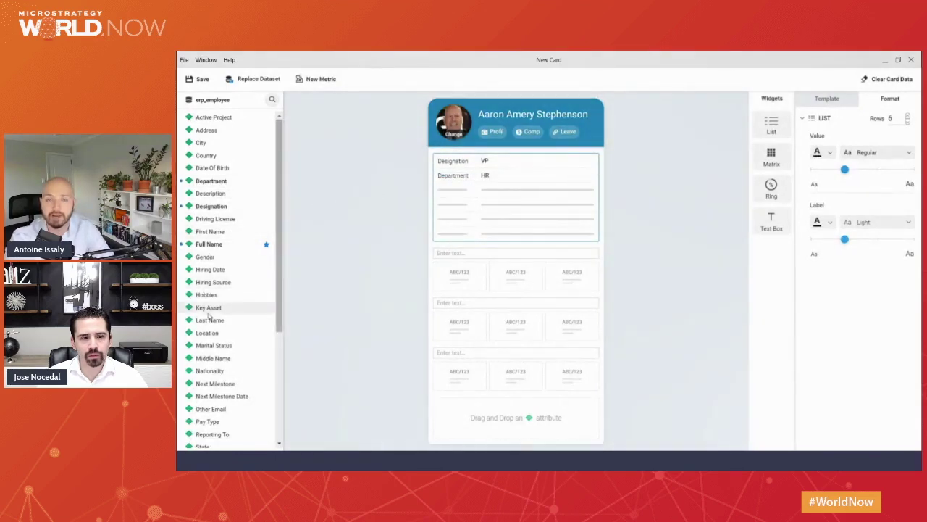
pyautogui.moveTo(210, 332); pyautogui.dragTo(449, 200)
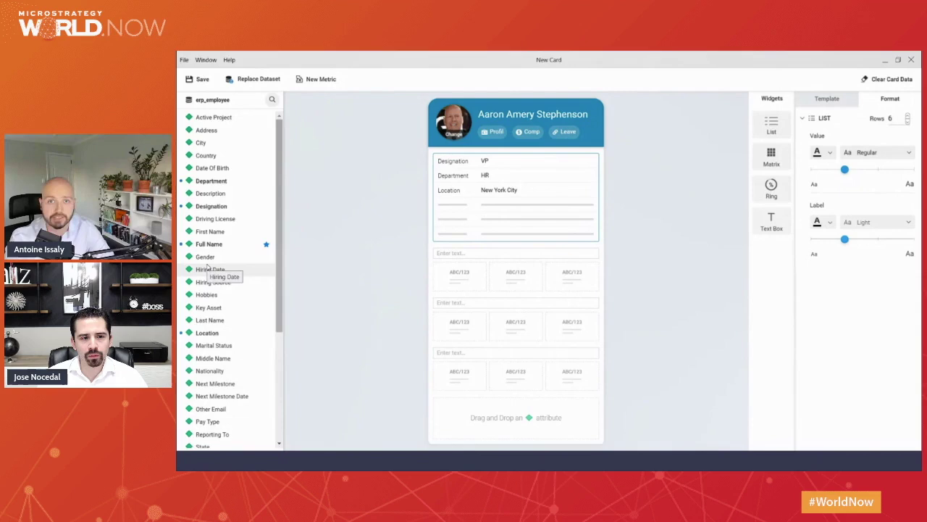
# Fill the remaining list rows with Mobile, Type and Hiring Date, then add a Rings block.
pyautogui.scroll(-5, 207, 300)
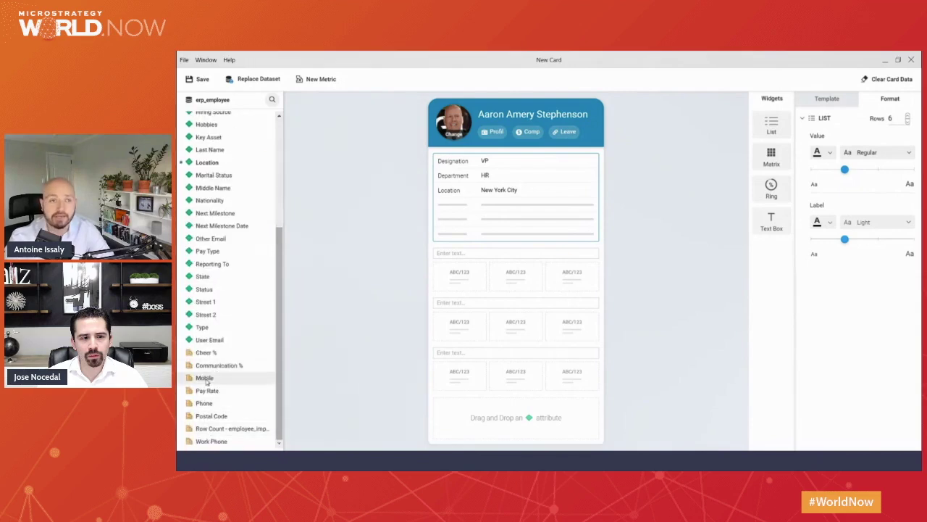
pyautogui.moveTo(206, 380); pyautogui.dragTo(446, 207)
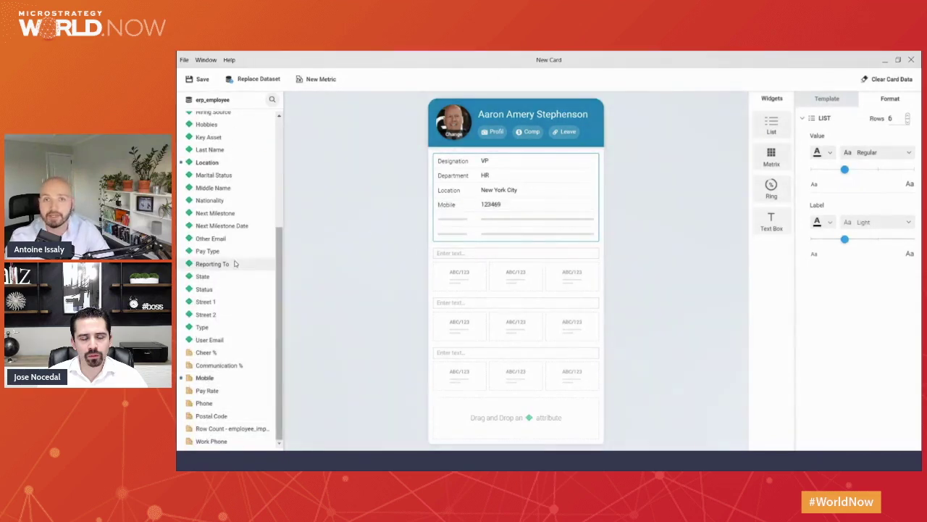
pyautogui.moveTo(204, 329); pyautogui.dragTo(456, 221)
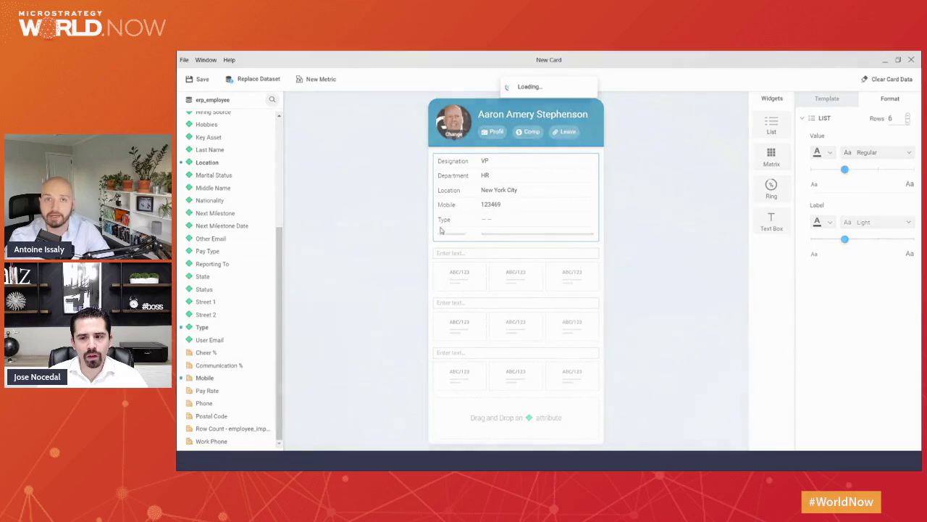
pyautogui.scroll(2, 230, 203)
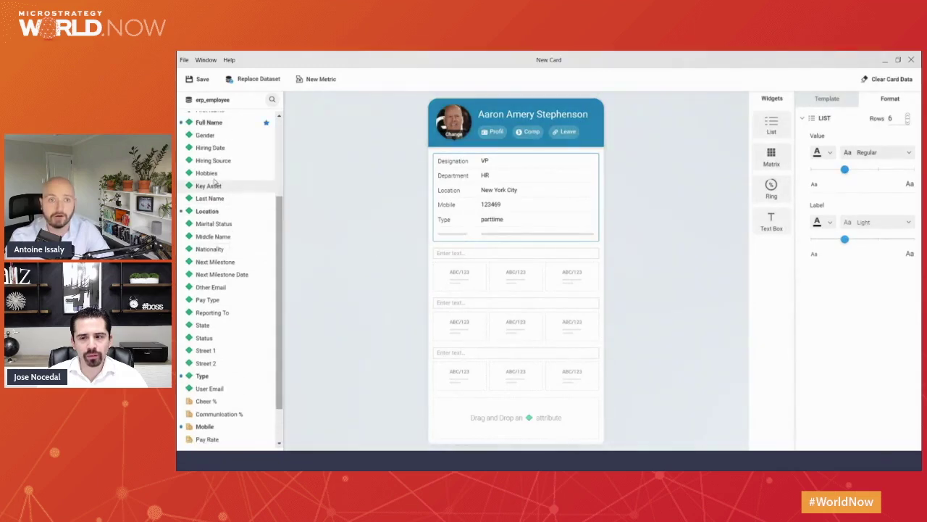
pyautogui.moveTo(212, 147); pyautogui.dragTo(507, 249)
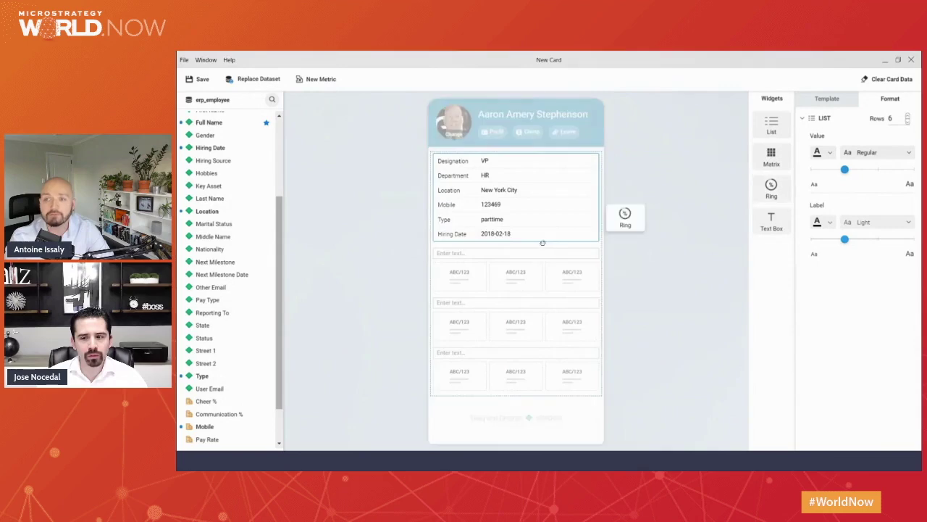
pyautogui.moveTo(543, 242); pyautogui.dragTo(511, 283)
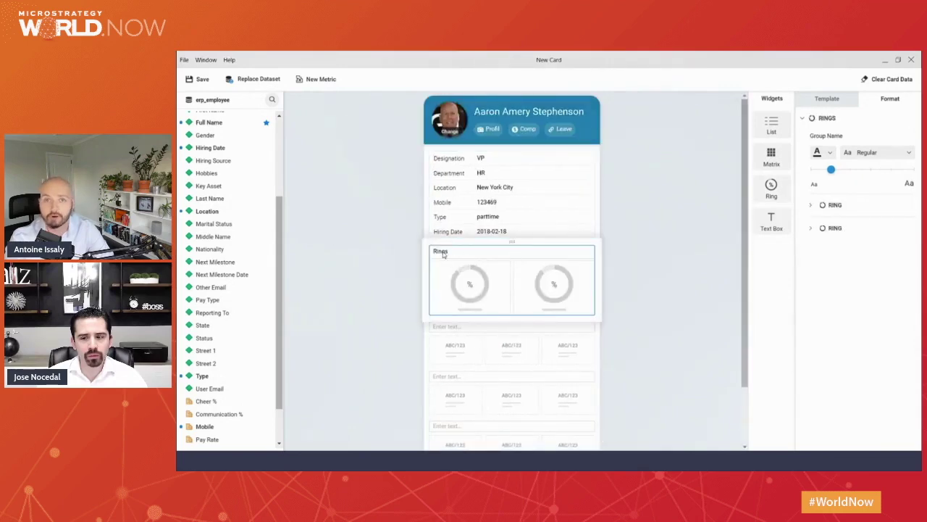
# Title the rings block Performance, showing Cheer % and Communication % on its two rings.
pyautogui.doubleClick(444, 252)
pyautogui.write('Performance')
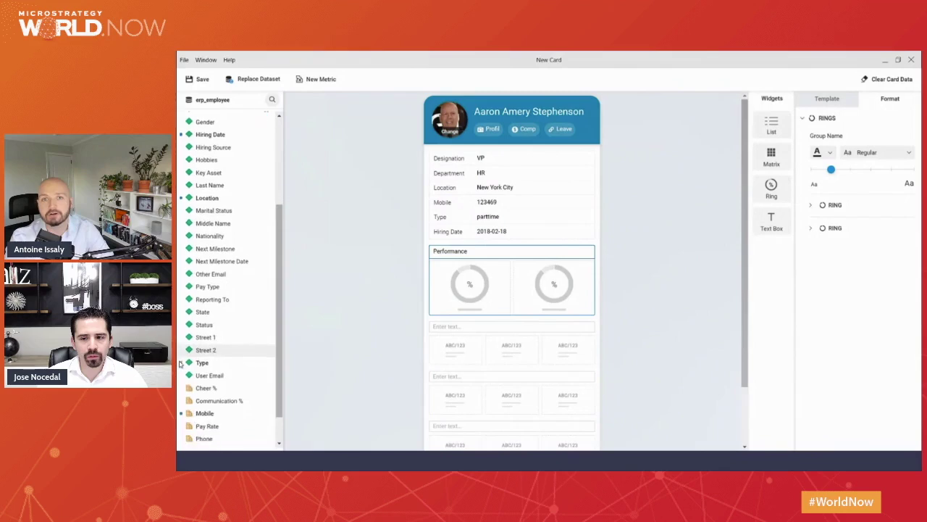
pyautogui.scroll(-2, 217, 350)
pyautogui.click(468, 285)
pyautogui.moveTo(468, 284); pyautogui.dragTo(469, 284)
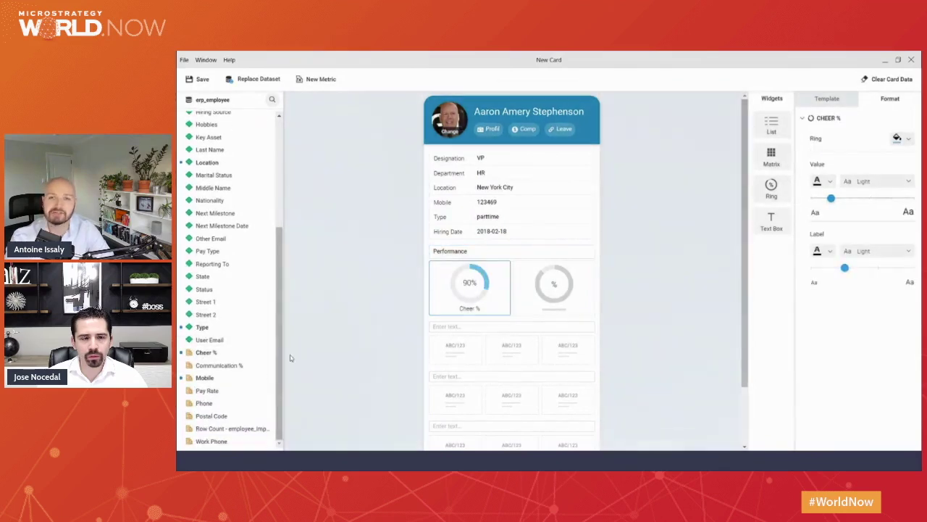
pyautogui.moveTo(217, 365); pyautogui.dragTo(557, 299)
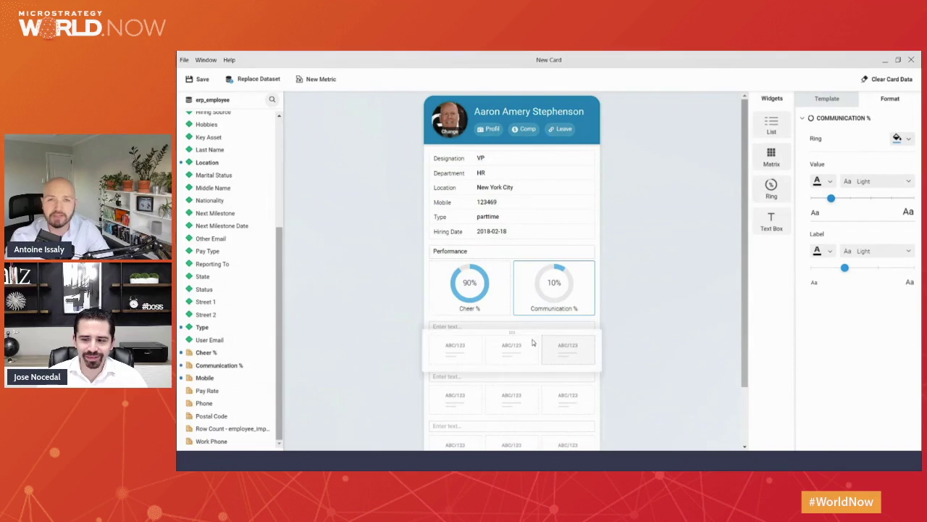
# Remove the leftover matrix and text blocks below Performance.
pyautogui.moveTo(519, 334); pyautogui.dragTo(249, 310)
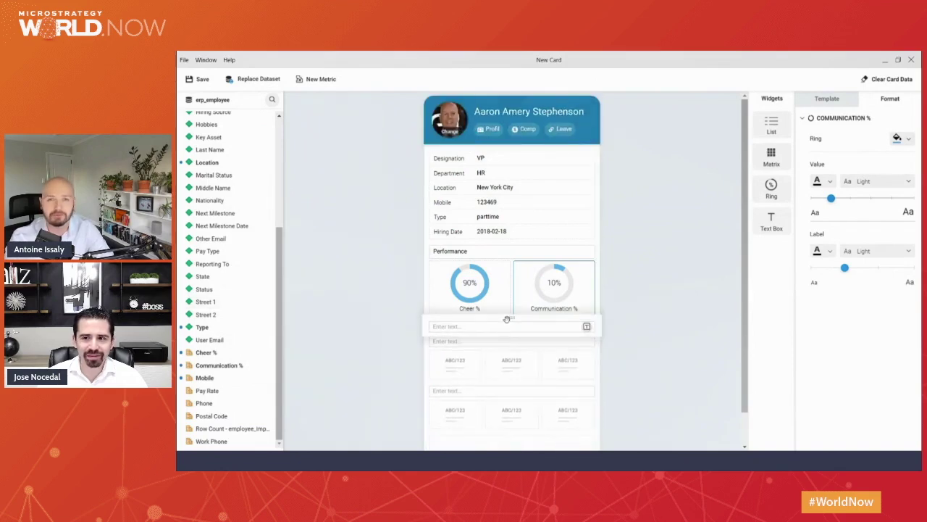
pyautogui.moveTo(509, 331); pyautogui.dragTo(249, 312)
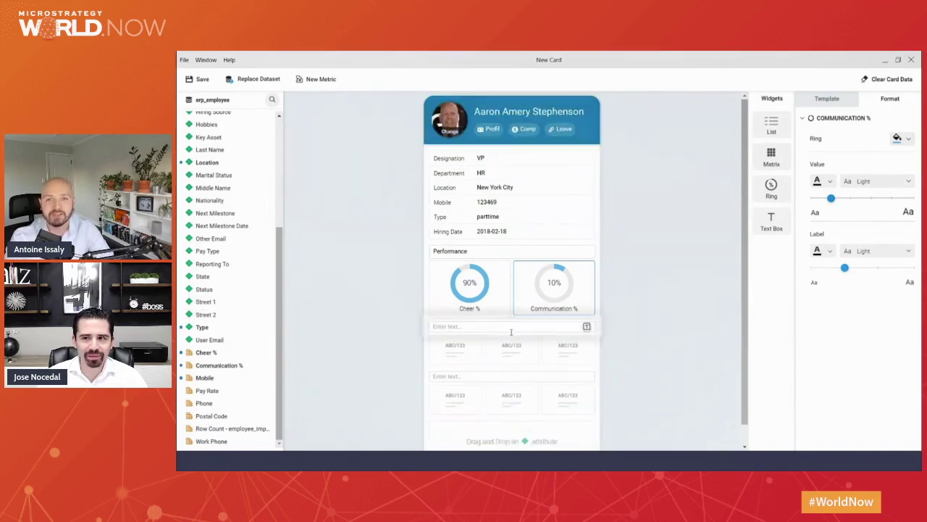
pyautogui.moveTo(512, 340); pyautogui.dragTo(250, 332)
pyautogui.moveTo(516, 354); pyautogui.dragTo(326, 348)
pyautogui.moveTo(512, 360); pyautogui.dragTo(243, 345)
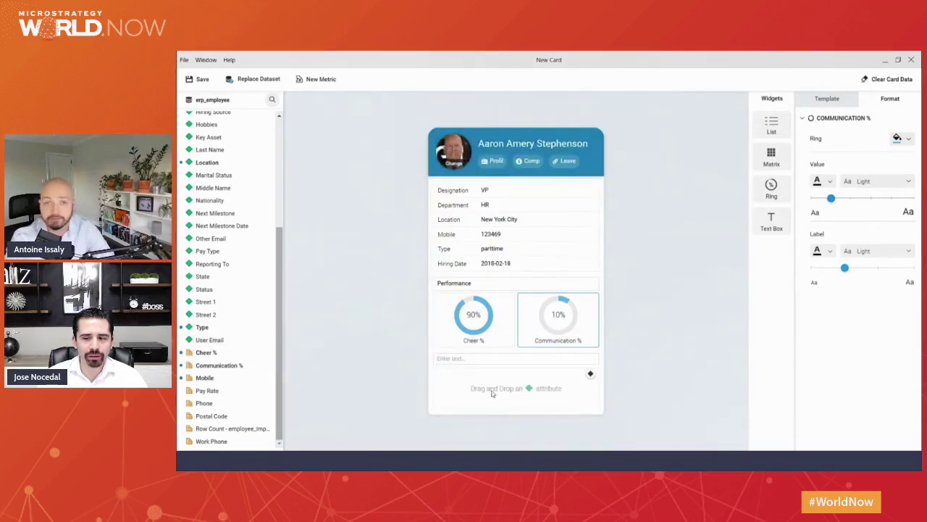
pyautogui.click(590, 375)
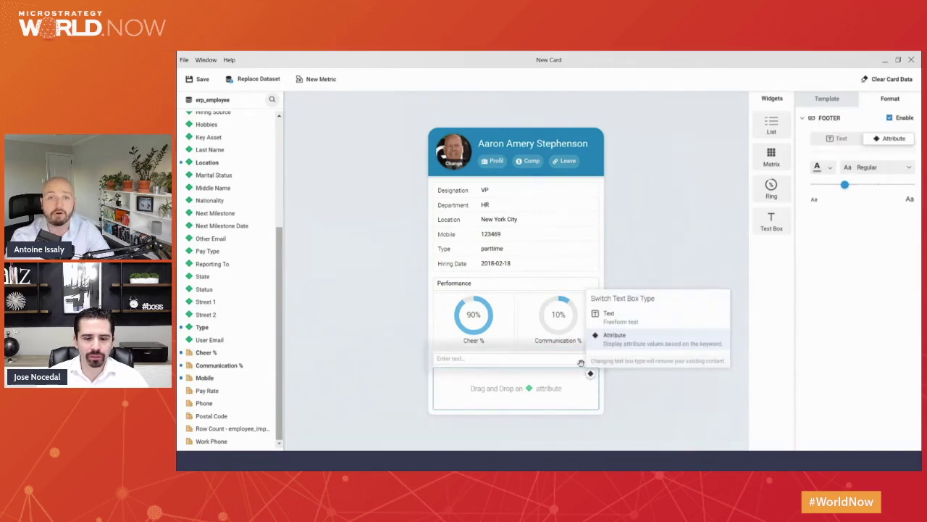
# Make the card footer a text box and add a new list block above it.
pyautogui.click(619, 318)
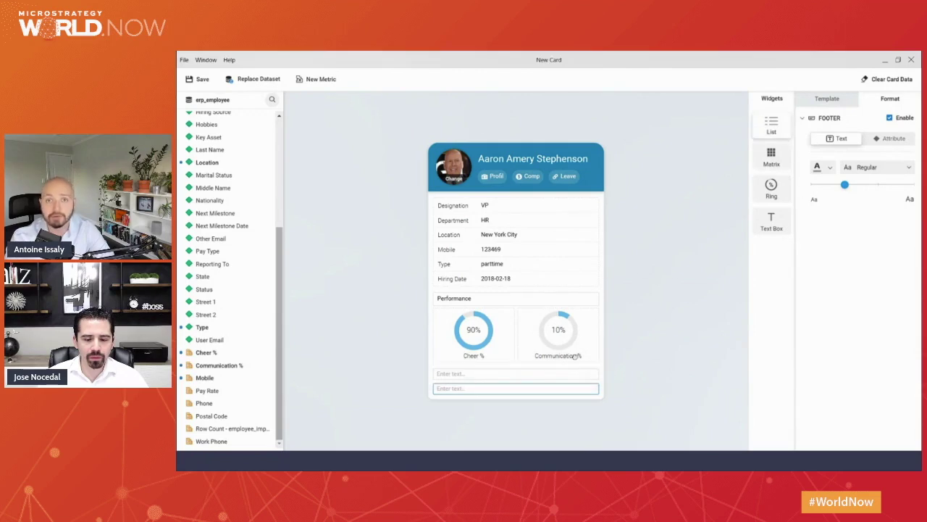
pyautogui.moveTo(772, 125); pyautogui.dragTo(510, 400)
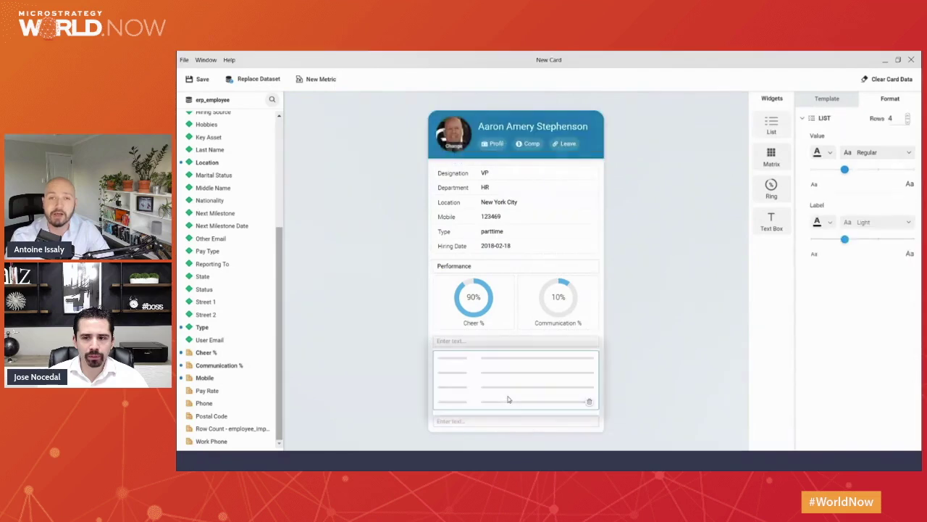
# Cut the new list to three rows and head it with 'Project Management'.
pyautogui.click(908, 121)
pyautogui.click(488, 347)
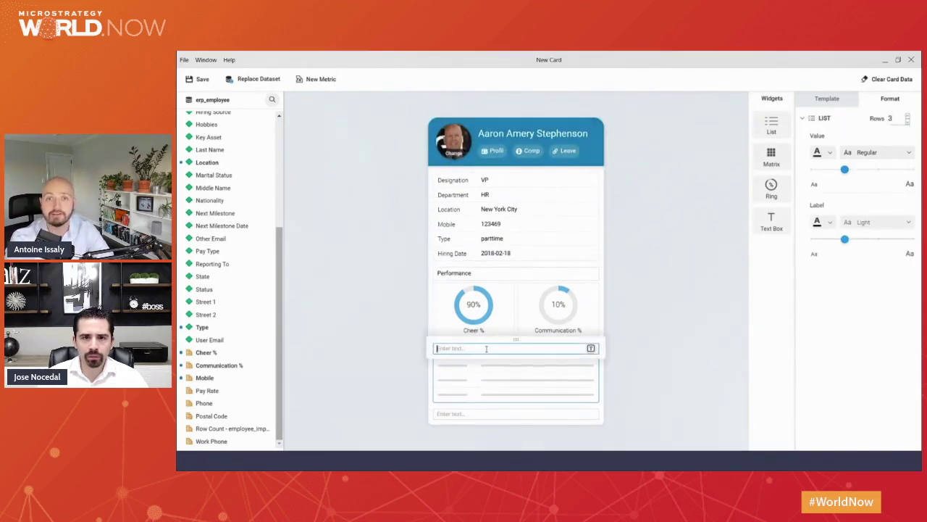
pyautogui.write('Projec')
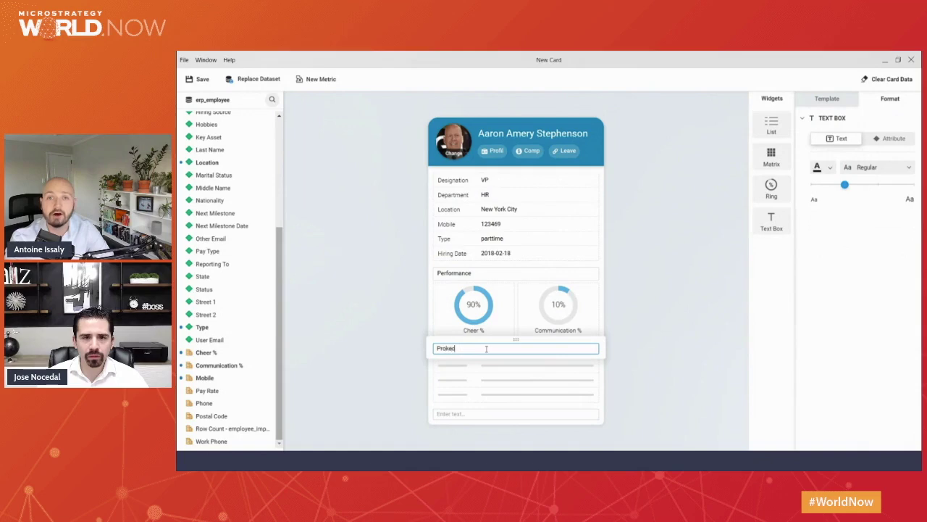
pyautogui.write('t Management')
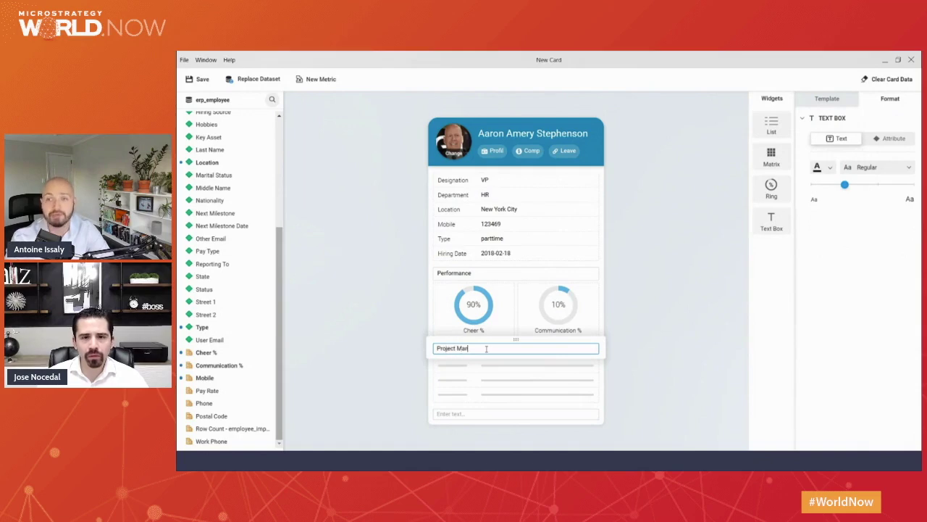
pyautogui.click(355, 386)
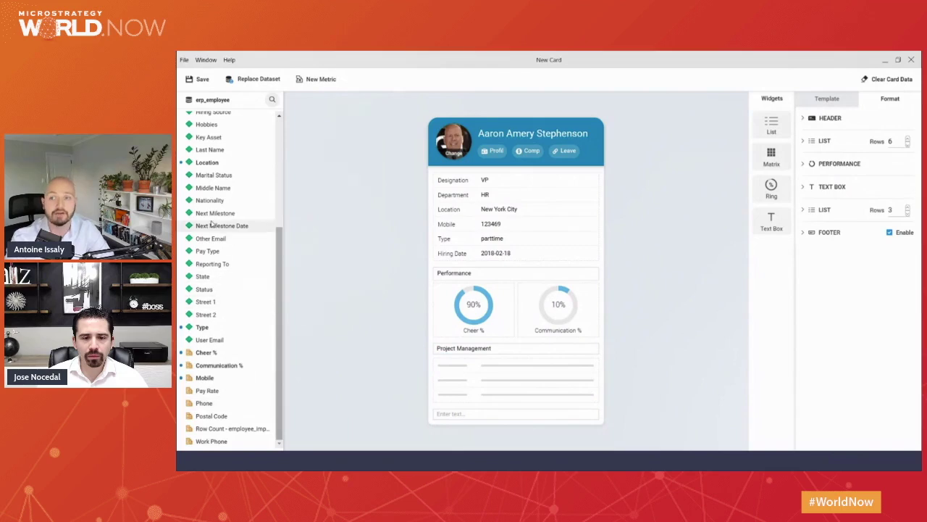
# Add Next Milestone, Next Milestone Date and Key Asset as the three list rows, then save the card.
pyautogui.moveTo(215, 213); pyautogui.dragTo(463, 366)
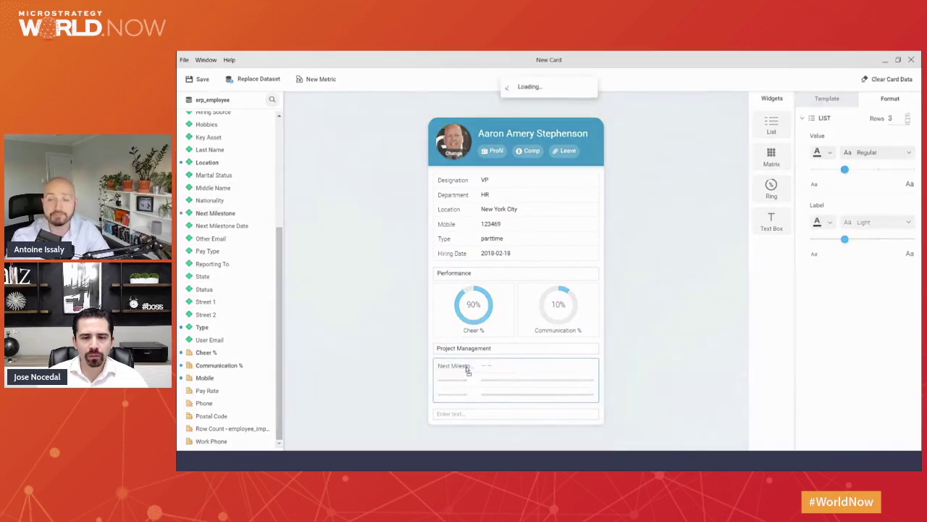
pyautogui.moveTo(222, 225); pyautogui.dragTo(467, 387)
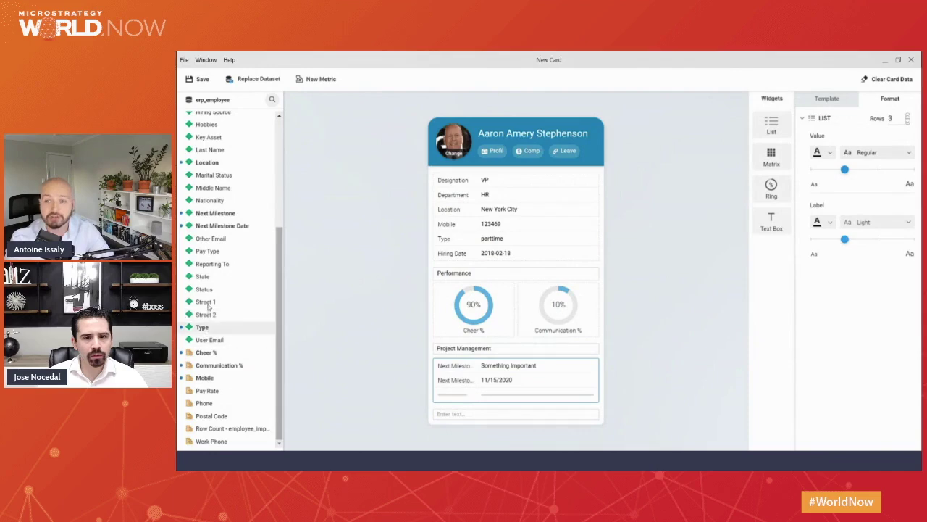
pyautogui.scroll(5, 211, 218)
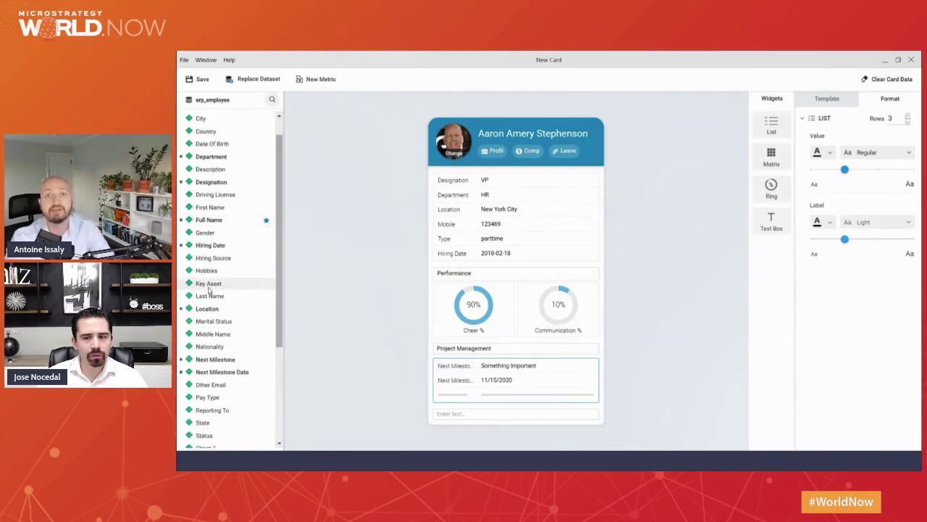
pyautogui.moveTo(209, 295); pyautogui.dragTo(500, 400)
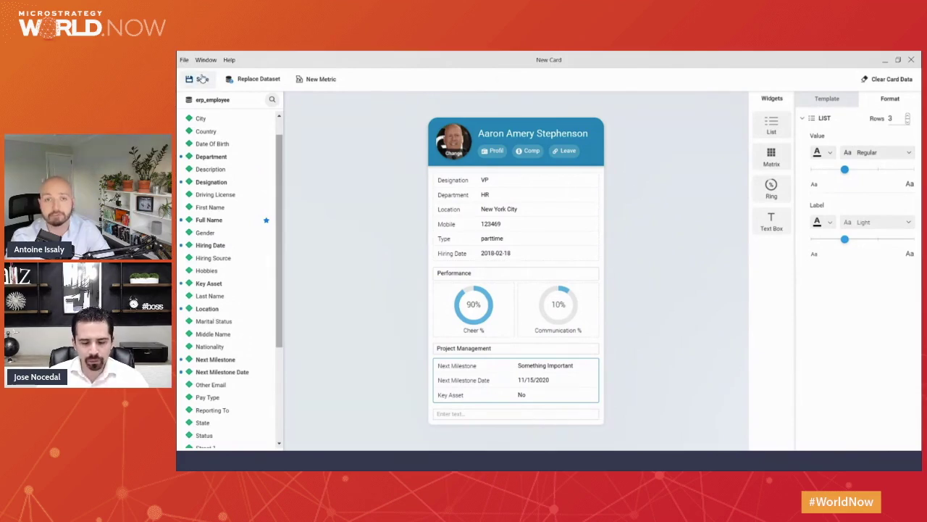
pyautogui.click(202, 79)
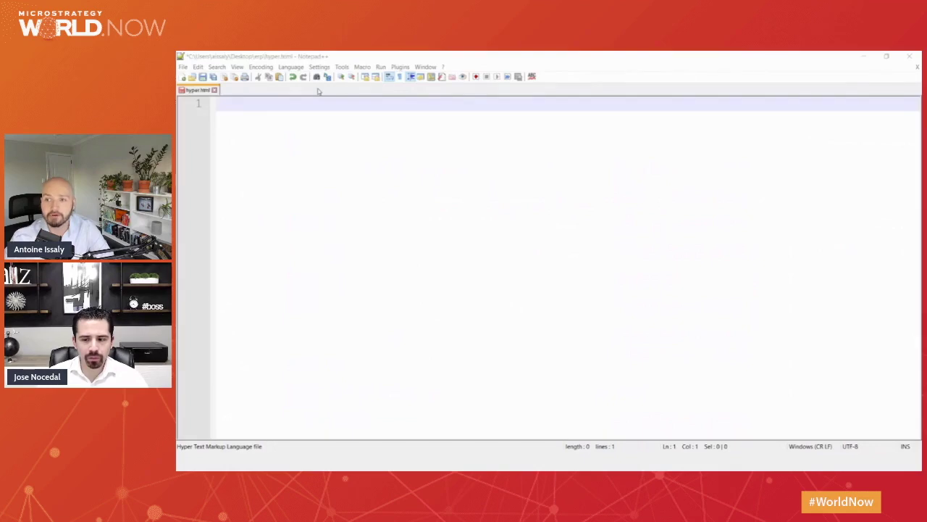
# Add the mstr_hyper.bundle.js script tag and a DOMContentLoaded listener opening mstrHyper.start({.
pyautogui.click(240, 103)
pyautogui.write('<script ')
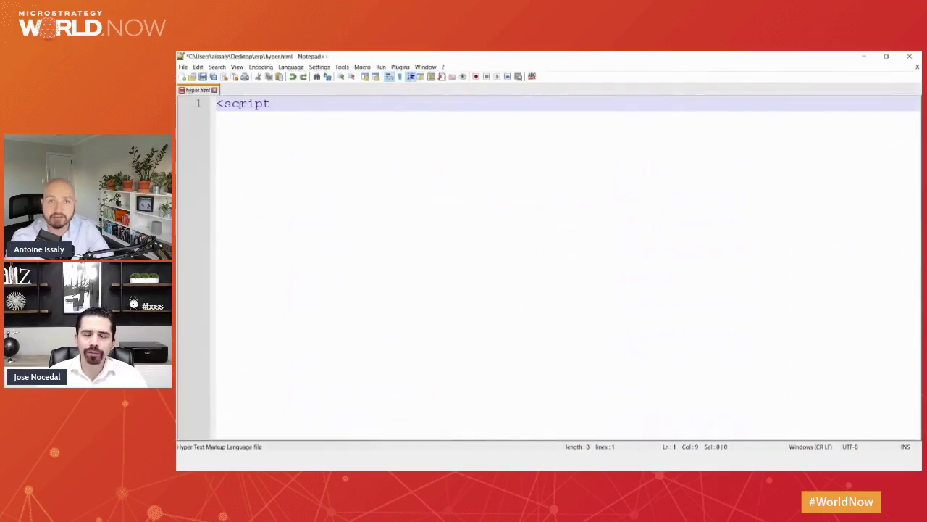
pyautogui.write('type="text/javascri')
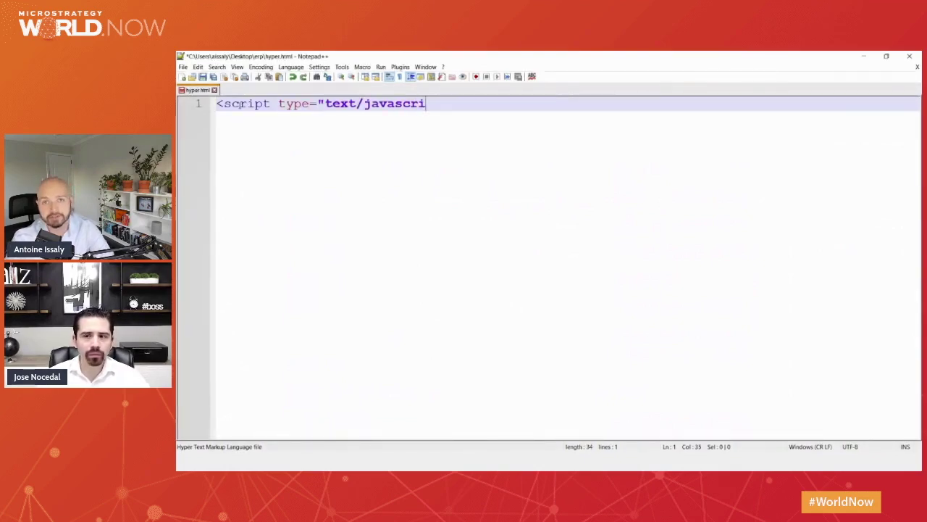
pyautogui.write('pt" src="https://mci-wdczk.hypernow.mi')
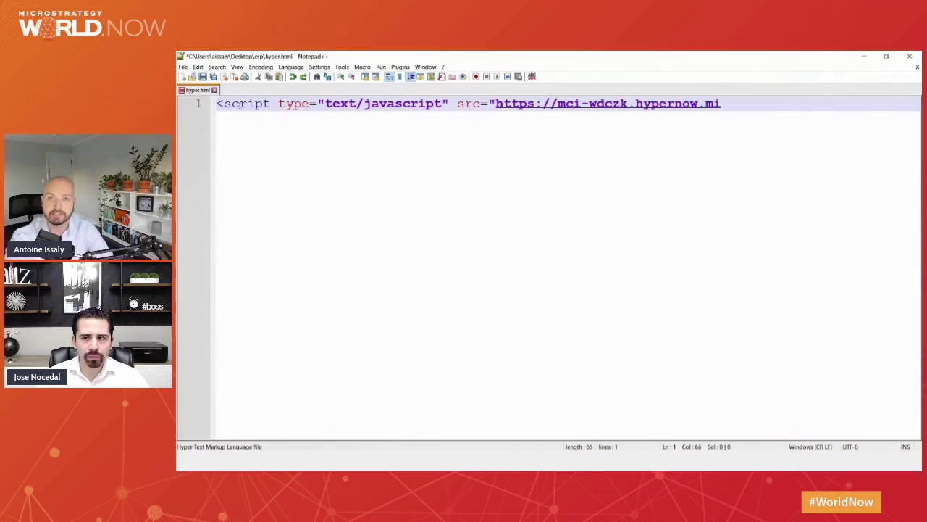
pyautogui.write('crostrategy.com/MicroStrategyLibrary/stati')
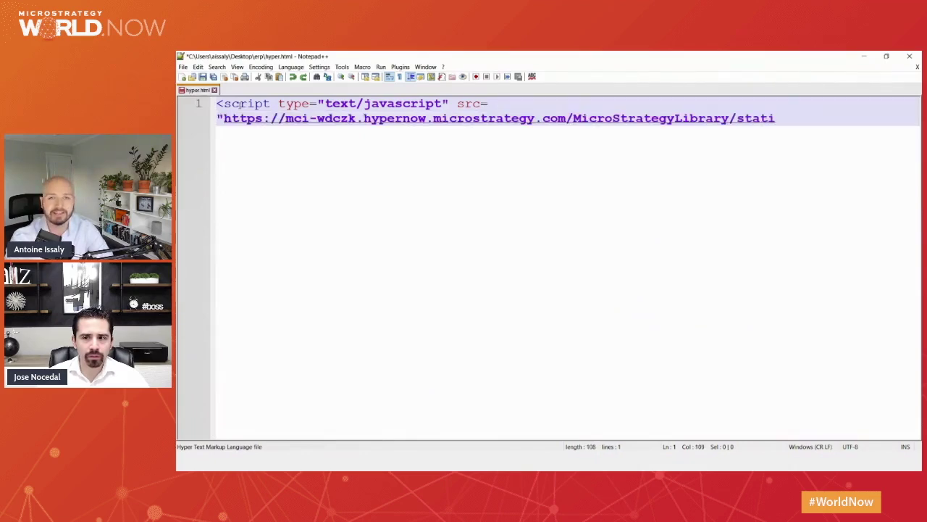
pyautogui.write('c/hyper/sdk/js/mstr_hyper.')
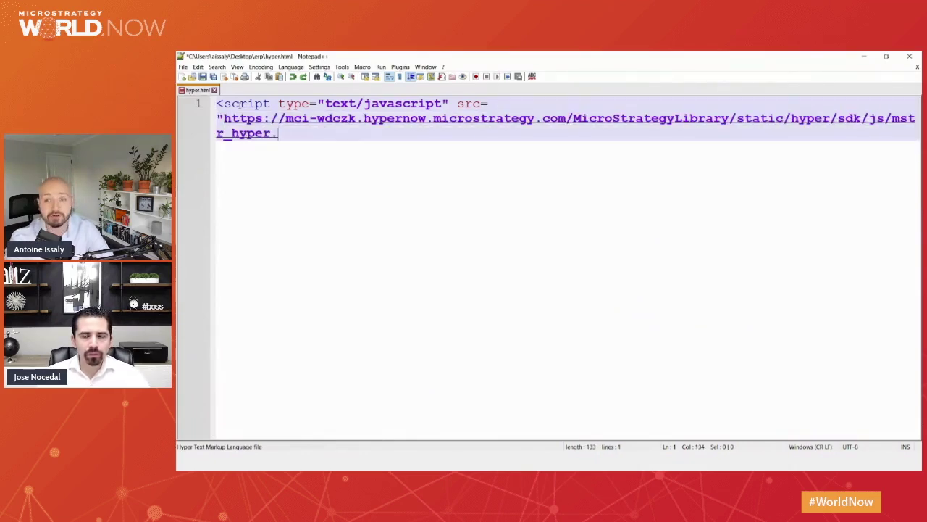
pyautogui.write('bundle.js"></script>')
pyautogui.press('Return')
pyautogui.press('Return')
pyautogui.write('<script>')
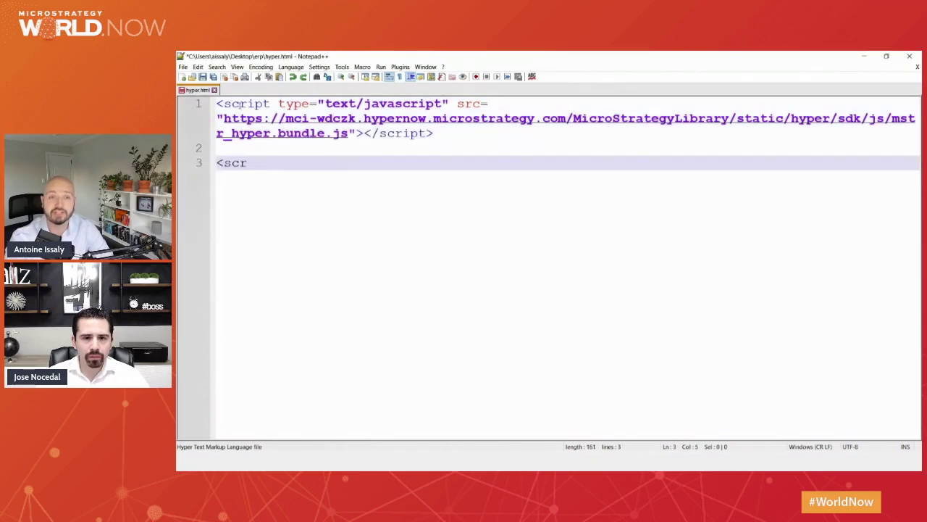
pyautogui.press('Return')
pyautogui.write("window.addEventListener('DOMContent")
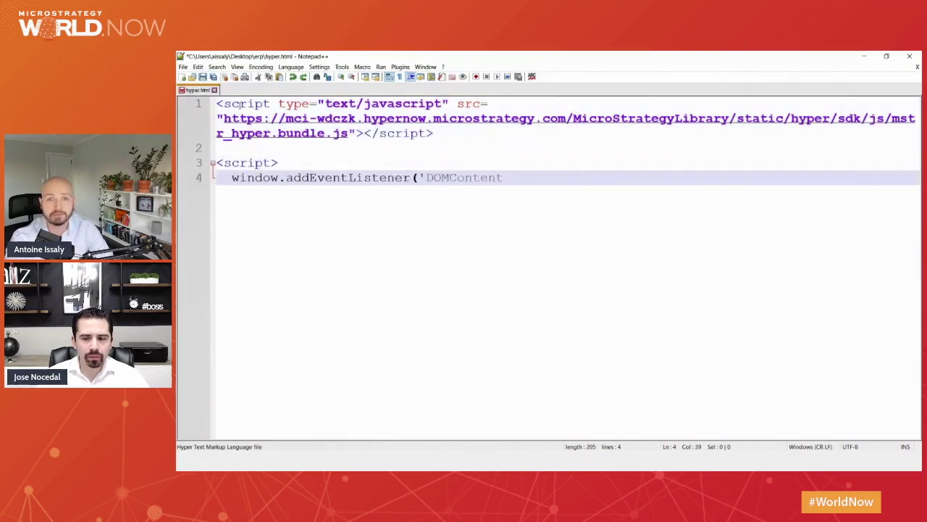
pyautogui.write("Loaded', function () {")
pyautogui.press('Return')
pyautogui.write('mstrHyper')
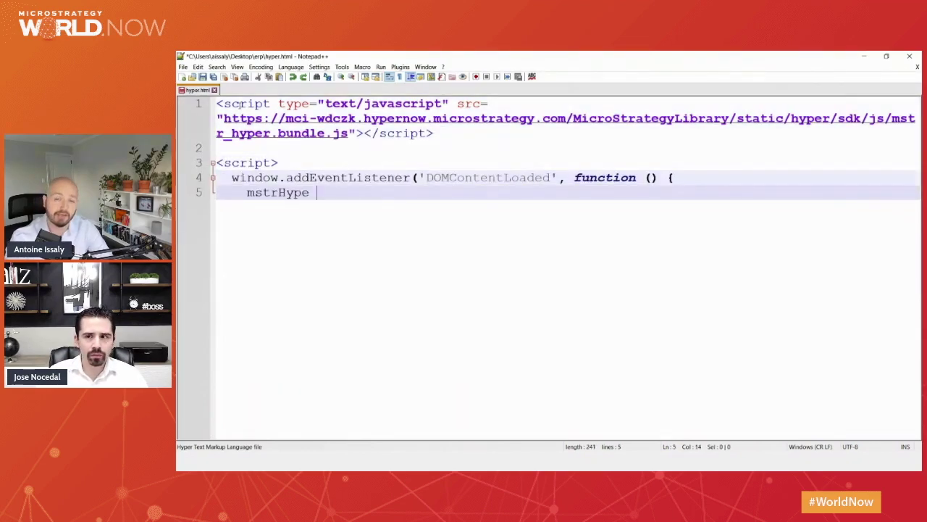
pyautogui.press('Return')
pyautogui.write('.start(')
pyautogui.press('BackSpace')
pyautogui.write('{')
# Pass the MicroStrategyLibrary server URL and auth with authMode mstrHyper.AUTH_MODES.OIDC to start.
pyautogui.press('Return')
pyautogui.write("server: 'https://mci-")
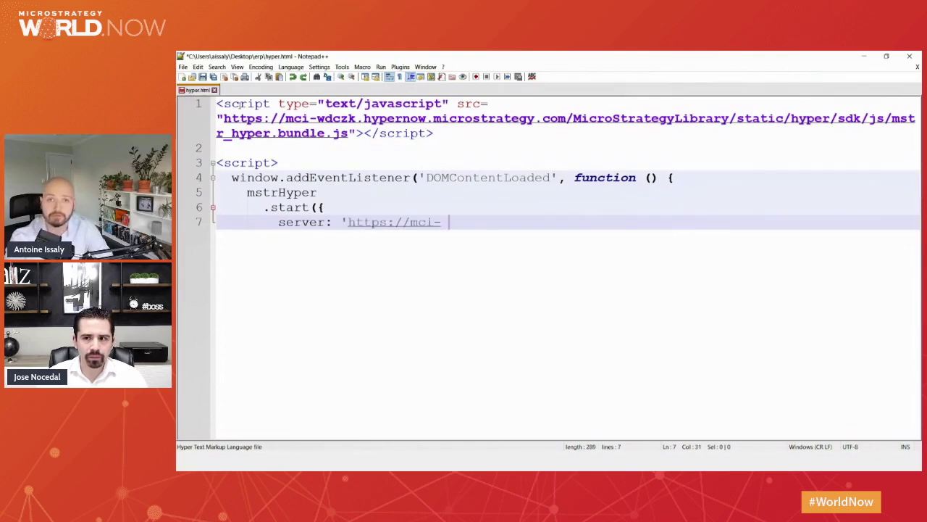
pyautogui.write('wdczk.hypernow.microstrategy.')
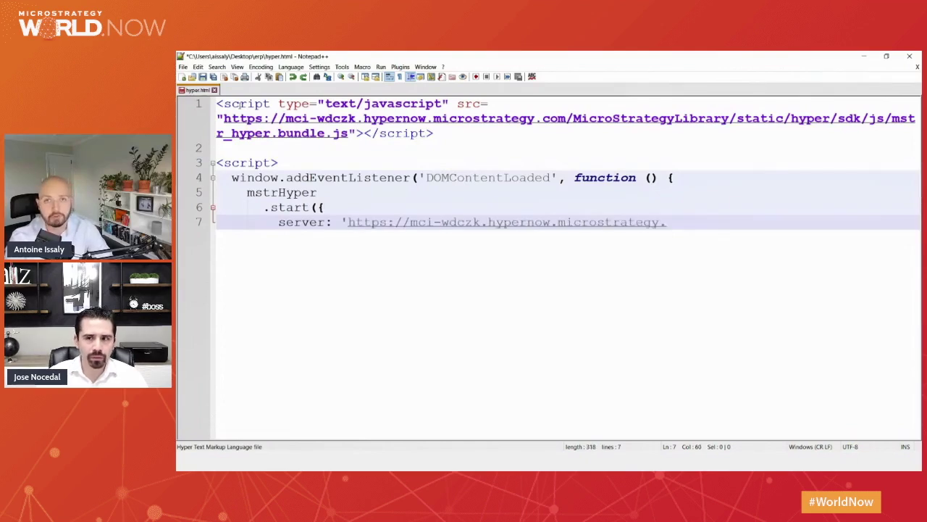
pyautogui.write("com/MicroStrategyLibrary/',")
pyautogui.press('Return')
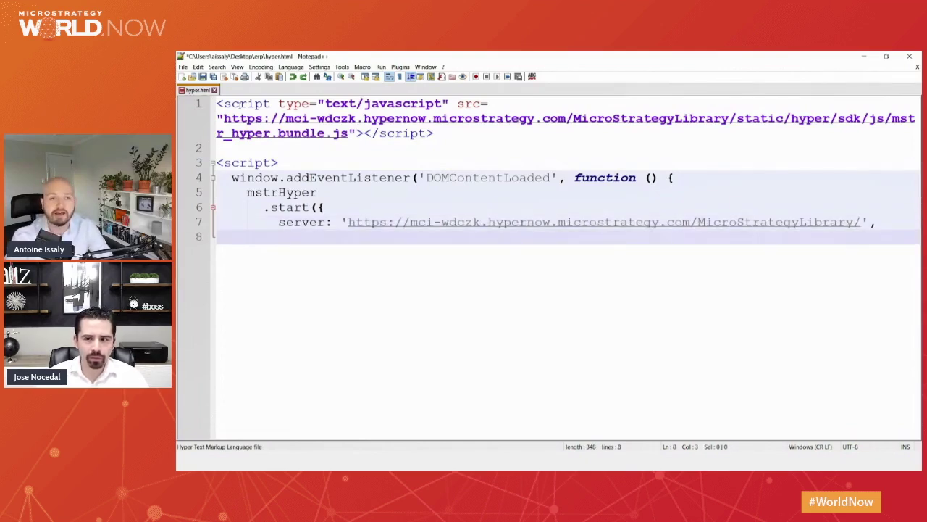
pyautogui.write('aut')
pyautogui.press('BackSpace')
pyautogui.write('h: {')
pyautogui.press('Return')
pyautogui.write('authMode: mstrHy')
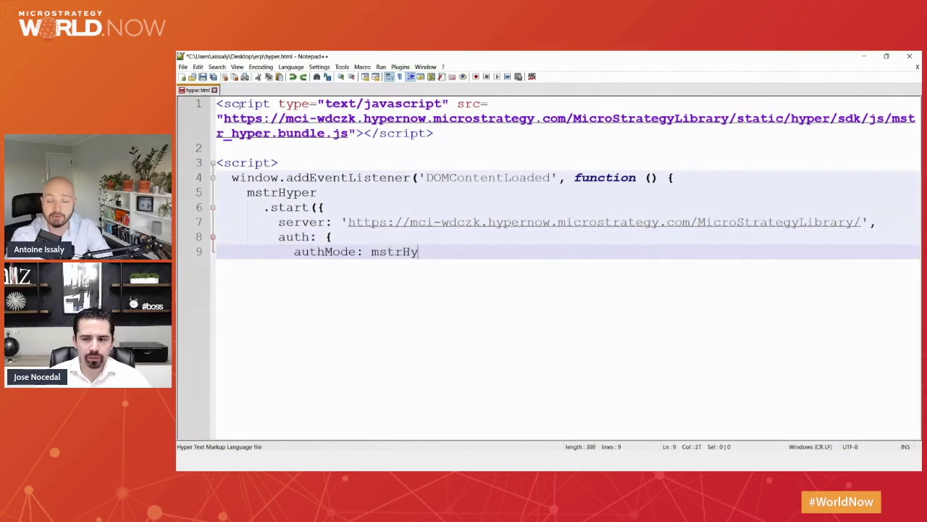
pyautogui.write('per.AUTH_MODES.OIDC,')
pyautogui.press('Return')
pyautogui.write('},')
pyautogui.press('Return')
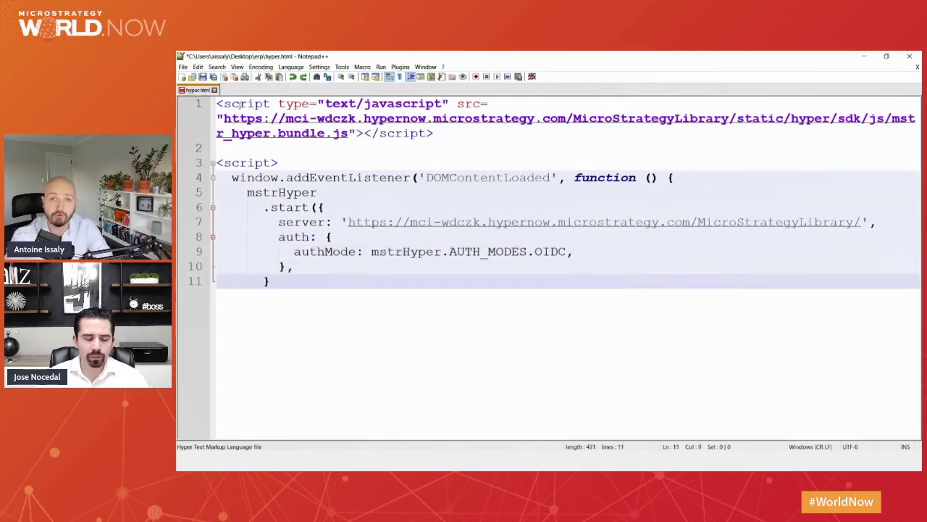
pyautogui.write('})')
# Add a .then handler logging 'MicroStrategy HyperIntelligence is initialized.'.
pyautogui.press('Return')
pyautogui.write('.then(function () {')
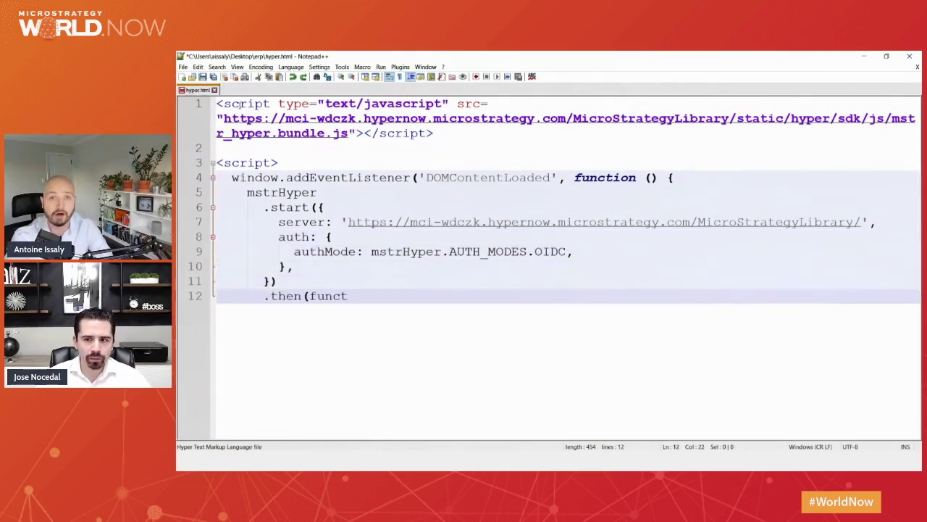
pyautogui.press('Return')
pyautogui.write("console.log('MicroStra")
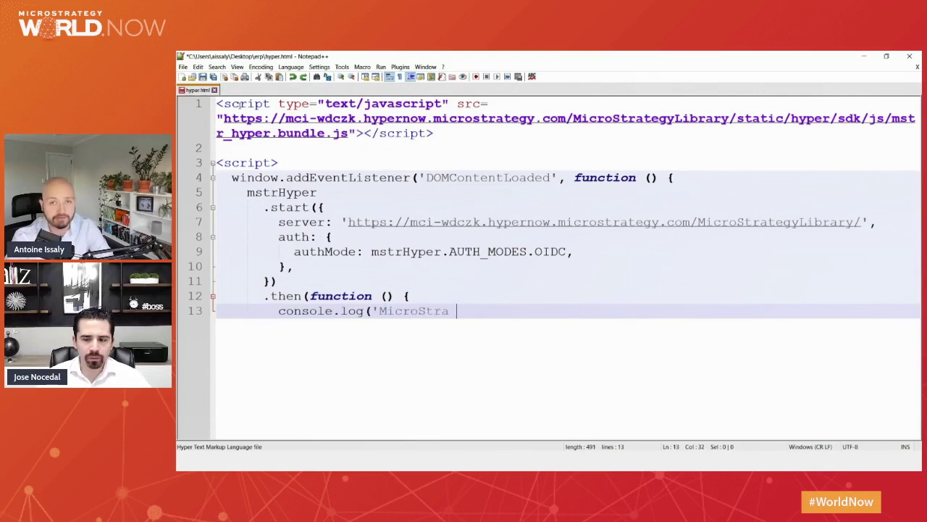
pyautogui.write("tegy HyperIntelligence is initialized.');")
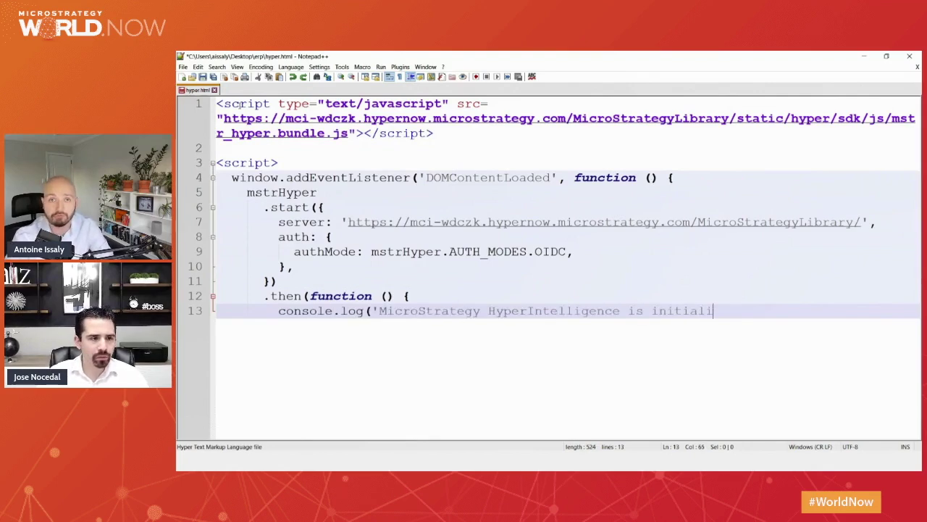
pyautogui.press('Return')
pyautogui.press('BackSpace')
pyautogui.press('BackSpace')
pyautogui.write('})')
# Add a .catch handler logging the error with console.error, and close the listener and script tag.
pyautogui.press('Return')
pyautogui.write('.catch(function (')
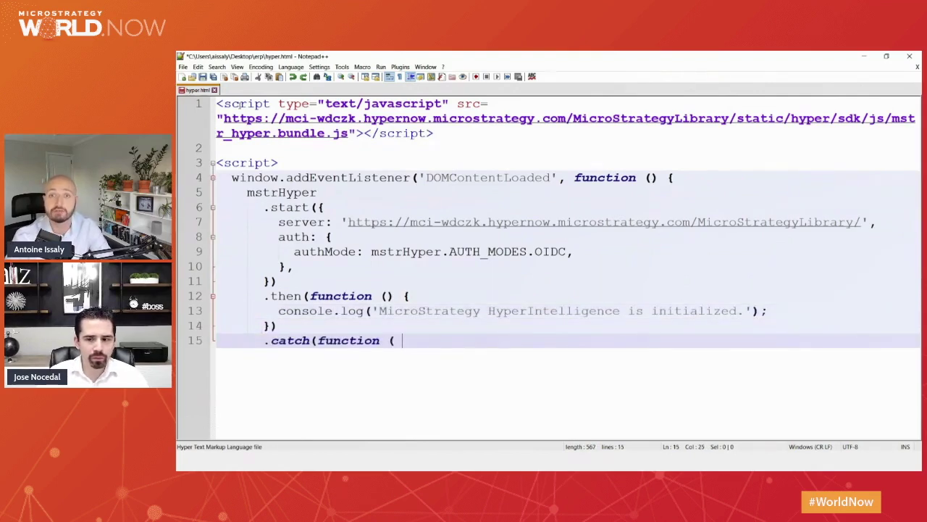
pyautogui.press('BackSpace')
pyautogui.write('error) {')
pyautogui.press('Return')
pyautogui.write('con')
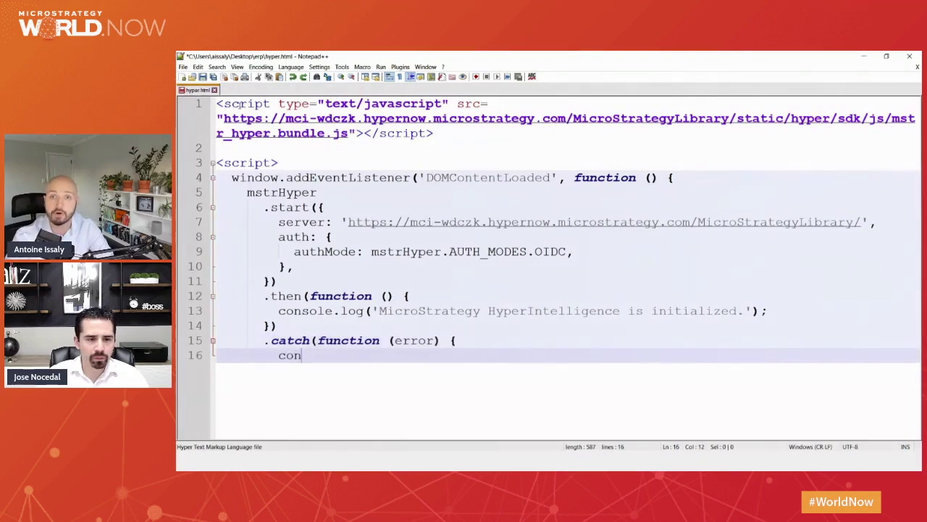
pyautogui.write('sole.error(error);')
pyautogui.press('Return')
pyautogui.press('BackSpace')
pyautogui.press('BackSpace')
pyautogui.write('});')
pyautogui.press('Return')
pyautogui.press('BackSpace')
pyautogui.press('BackSpace')
pyautogui.press('BackSpace')
pyautogui.press('BackSpace')
pyautogui.write('});')
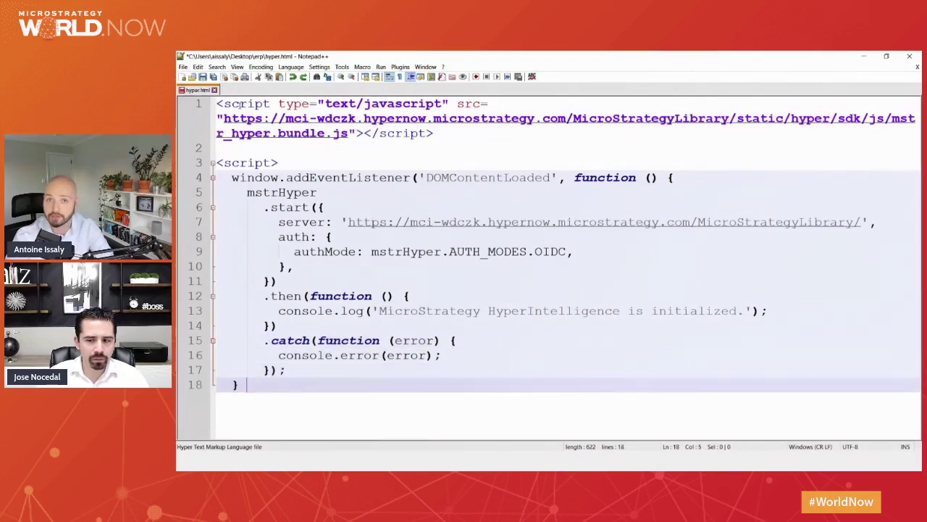
pyautogui.press('Return')
pyautogui.press('BackSpace')
pyautogui.press('BackSpace')
pyautogui.write('</script>')
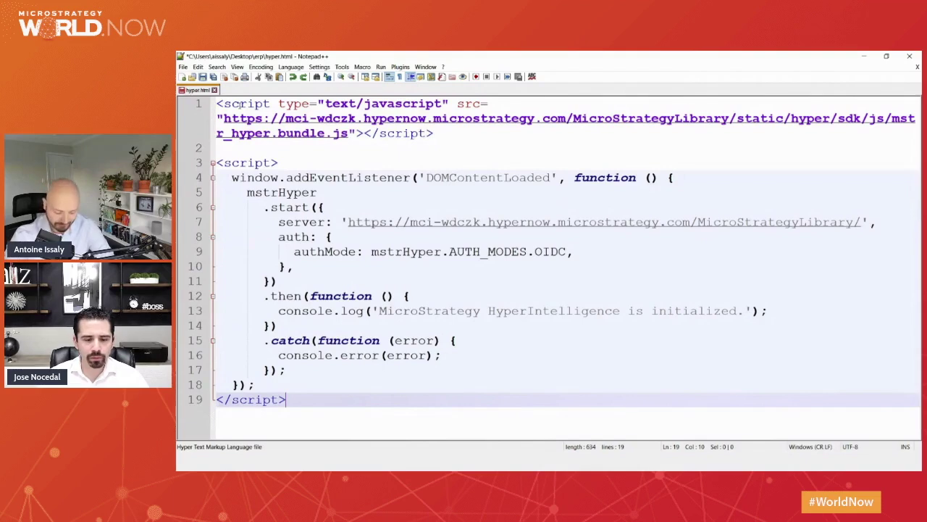
# Switch from Notepad++ to the browser showing WP ERP's HR Management overview.
pyautogui.hotkey('alt', 'Tab')
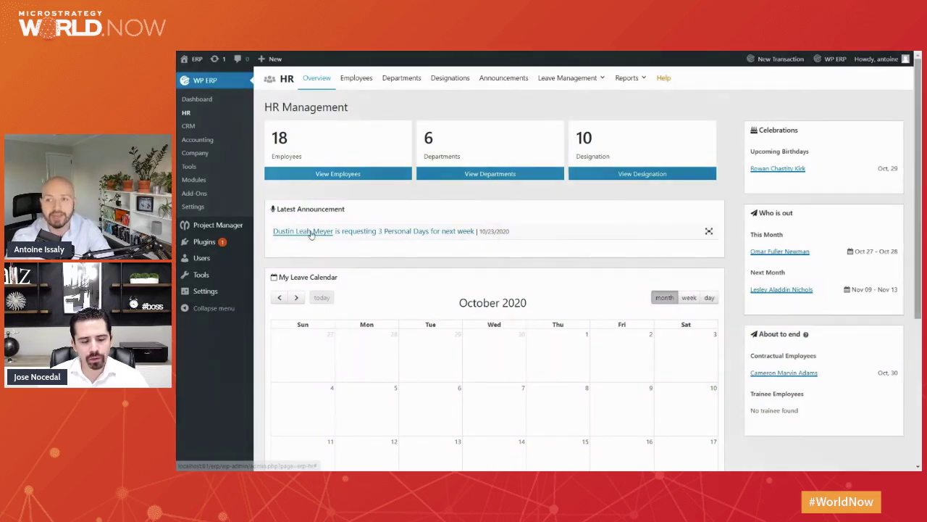
# Bring up the announcing employee's HyperIntelligence card and open their Leave requests from it.
pyautogui.moveTo(311, 233)
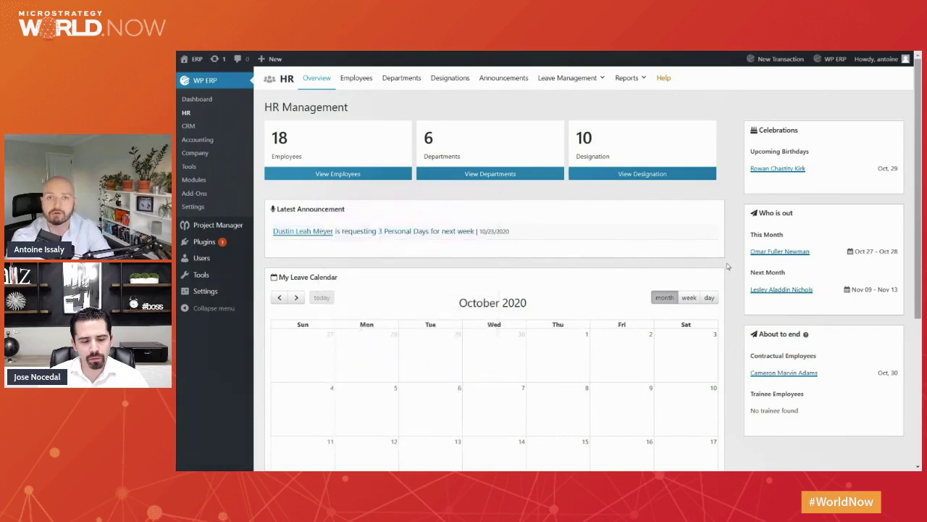
pyautogui.moveTo(774, 253)
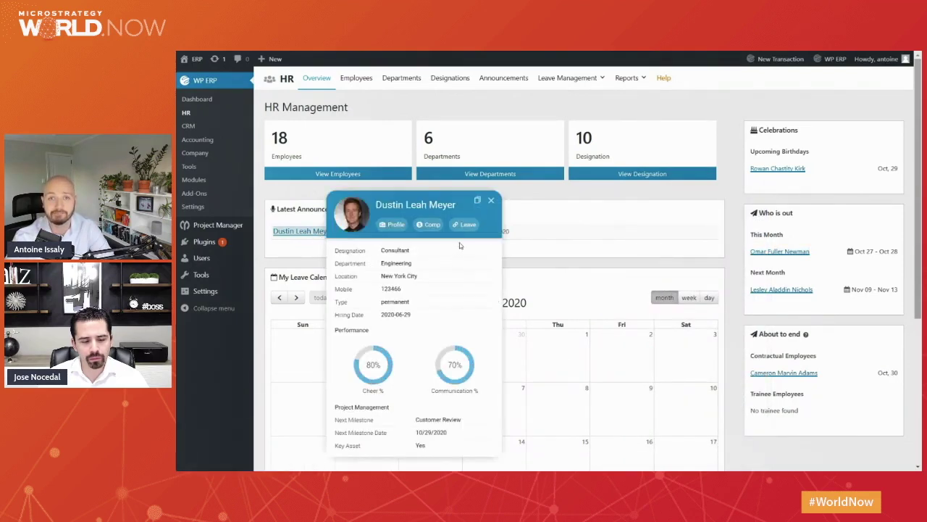
pyautogui.click(465, 224)
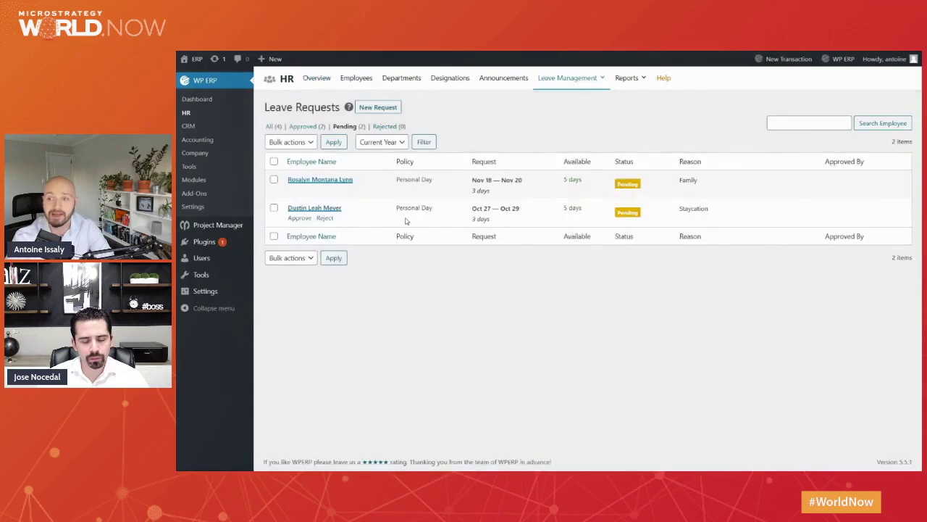
# Reject the Oct 27 – Oct 29 Staycation request with reason 'Sorry', then return to the Employees list.
pyautogui.click(324, 219)
pyautogui.click(512, 183)
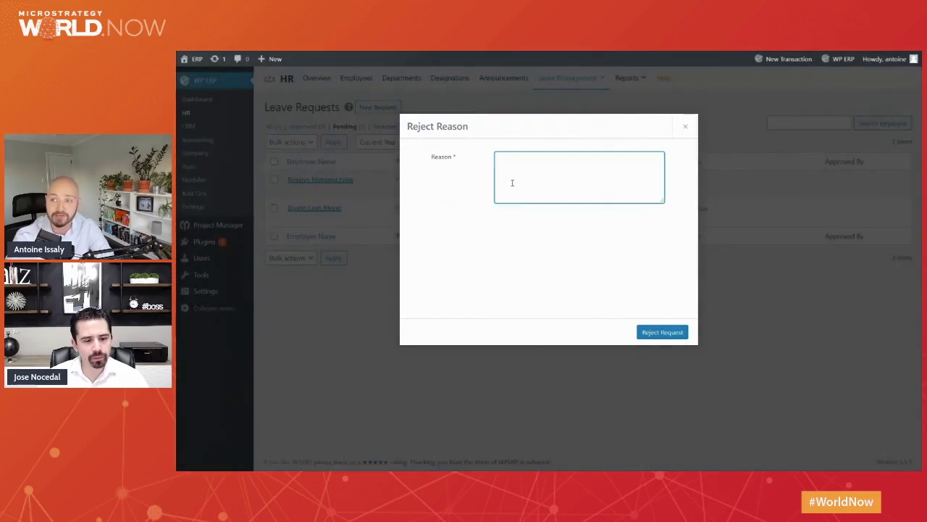
pyautogui.write('Sorry')
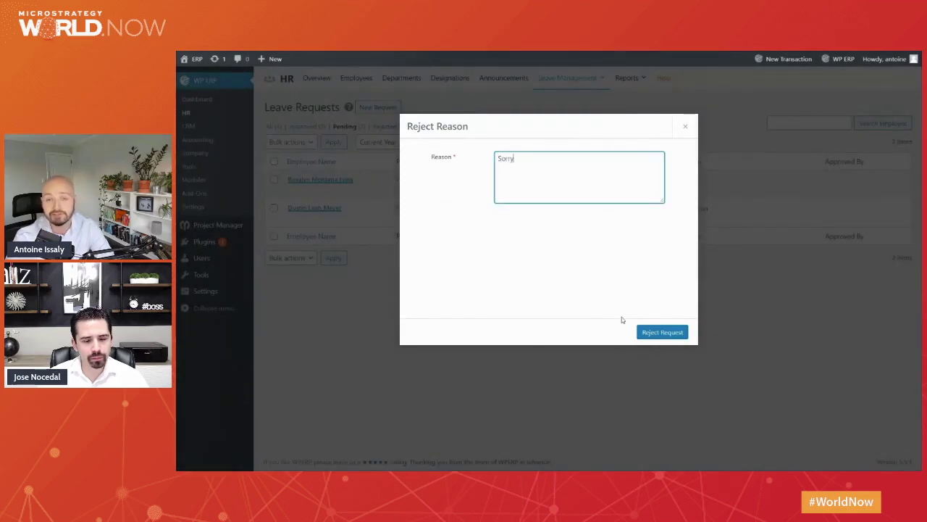
pyautogui.click(655, 332)
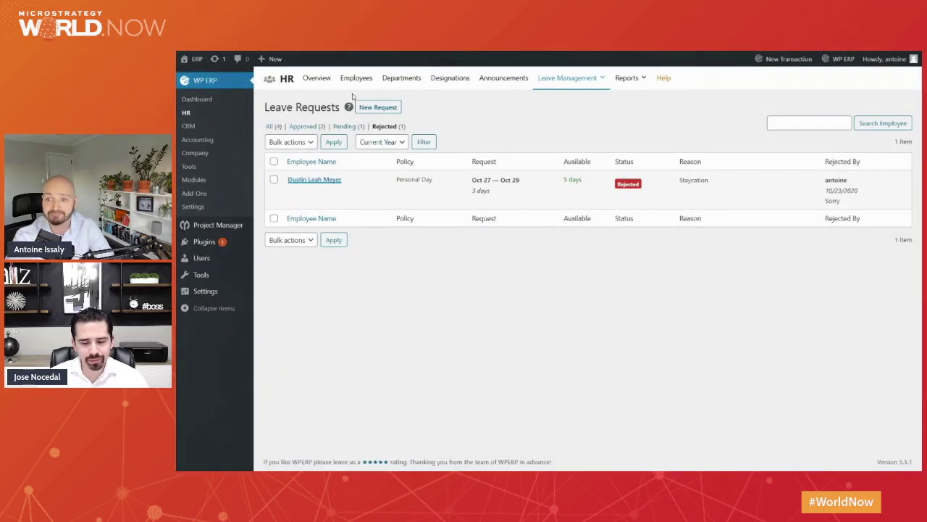
pyautogui.click(354, 80)
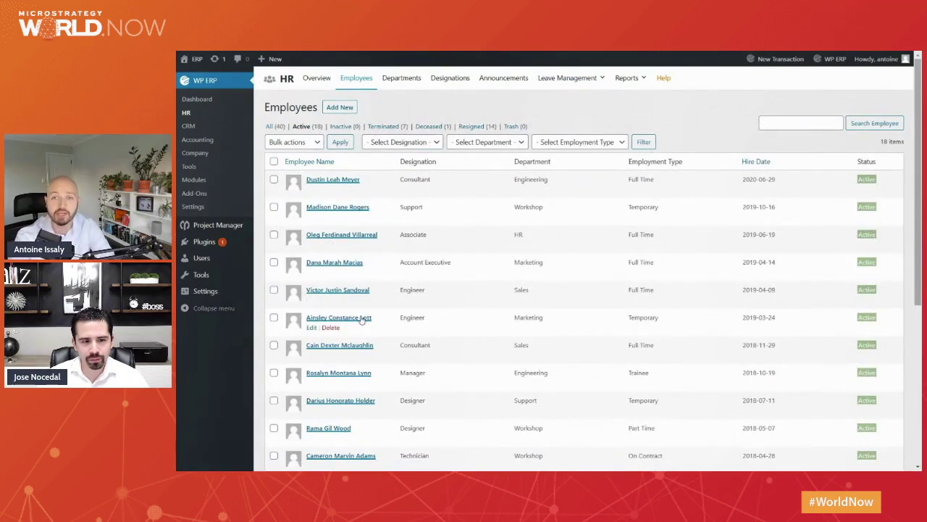
# Bring up an employee's HyperIntelligence card from the Employees list.
pyautogui.moveTo(361, 319)
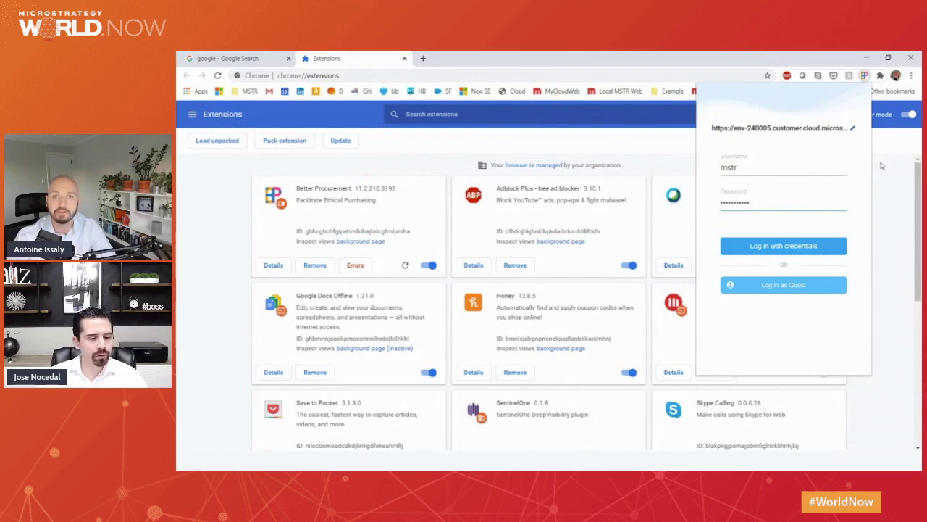
# On the Google tab, log the Better Procurement extension in with the username and account password.
pyautogui.click(881, 166)
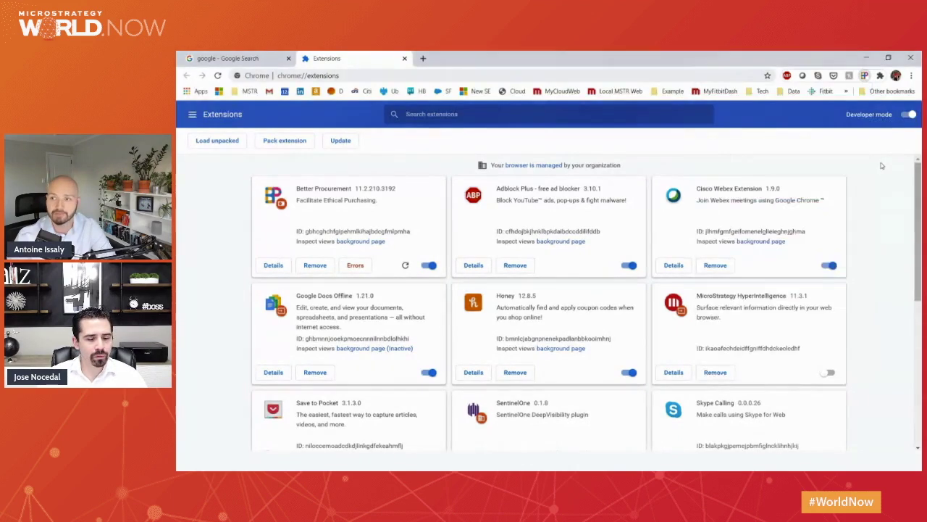
pyautogui.hotkey('ctrl', 'shift', 'Tab')
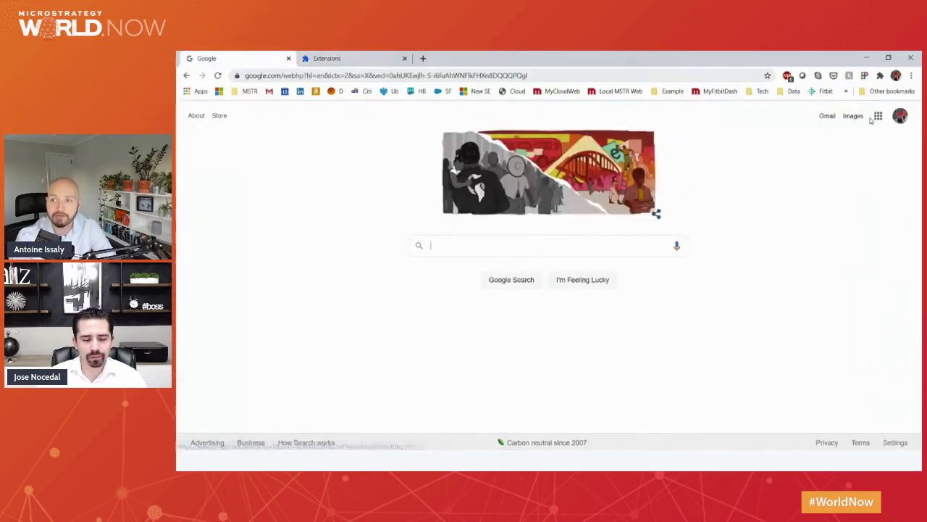
pyautogui.click(865, 76)
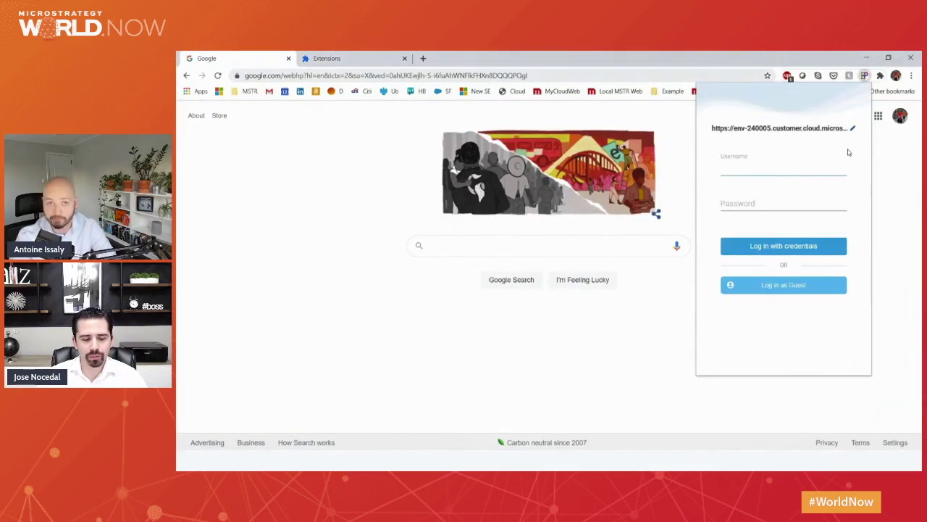
pyautogui.write('mstr')
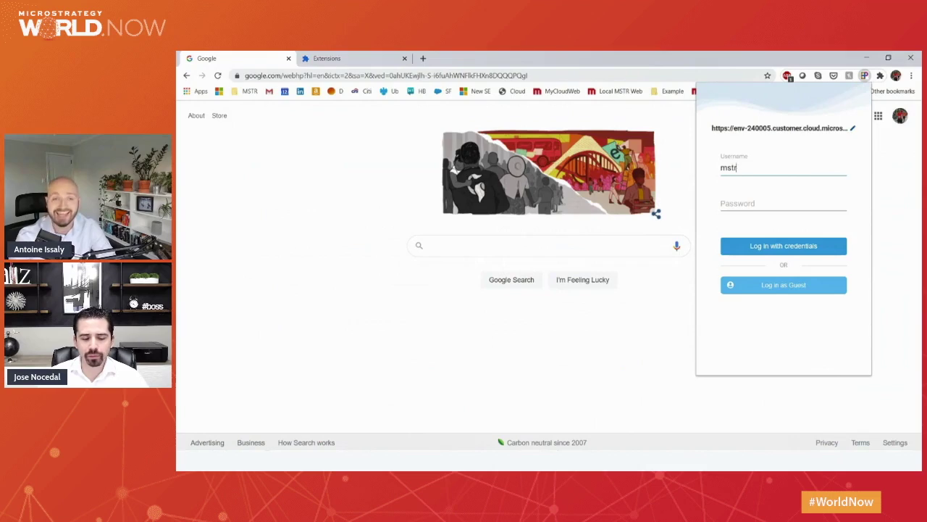
pyautogui.click(775, 200)
pyautogui.hotkey('ctrl', 'v')
pyautogui.click(787, 247)
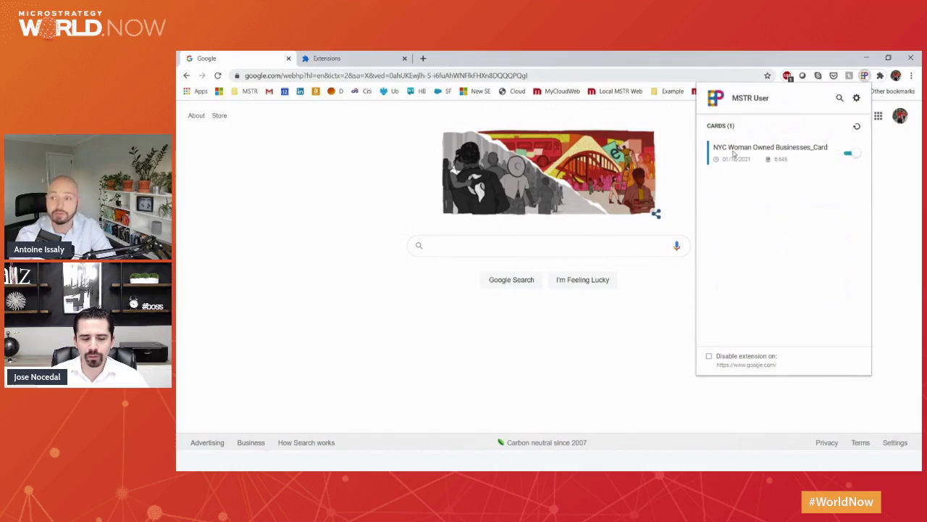
# Search Google for 'intellectual property law near one penn plaza' and view the results on Maps.
pyautogui.click(389, 172)
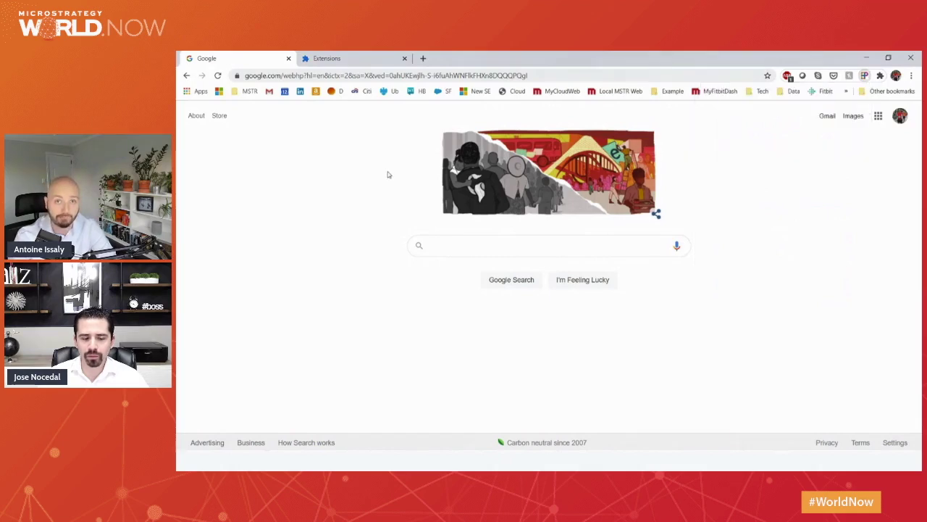
pyautogui.click(442, 245)
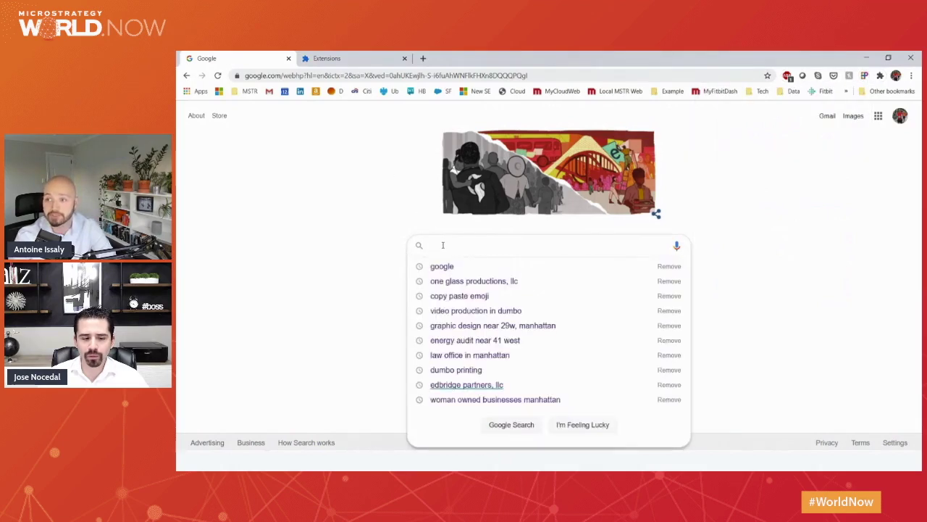
pyautogui.write('intelle')
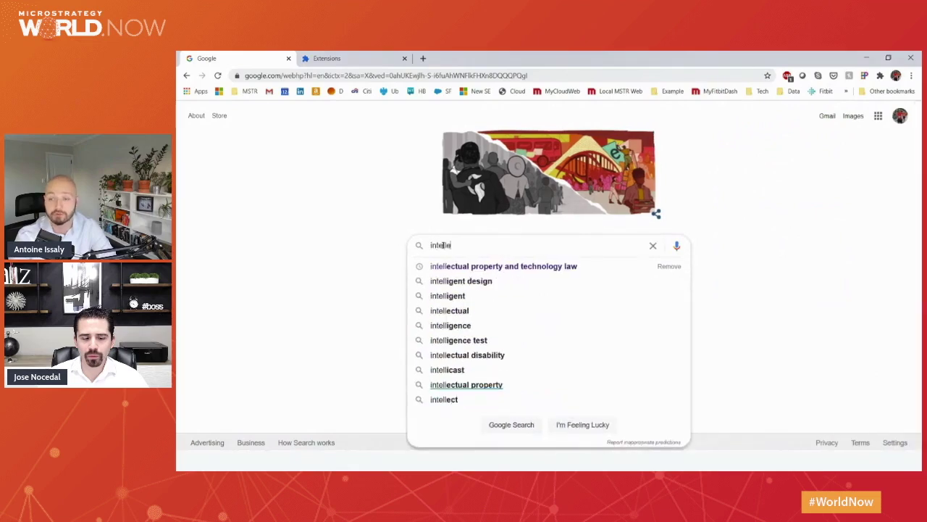
pyautogui.write('ctual proper')
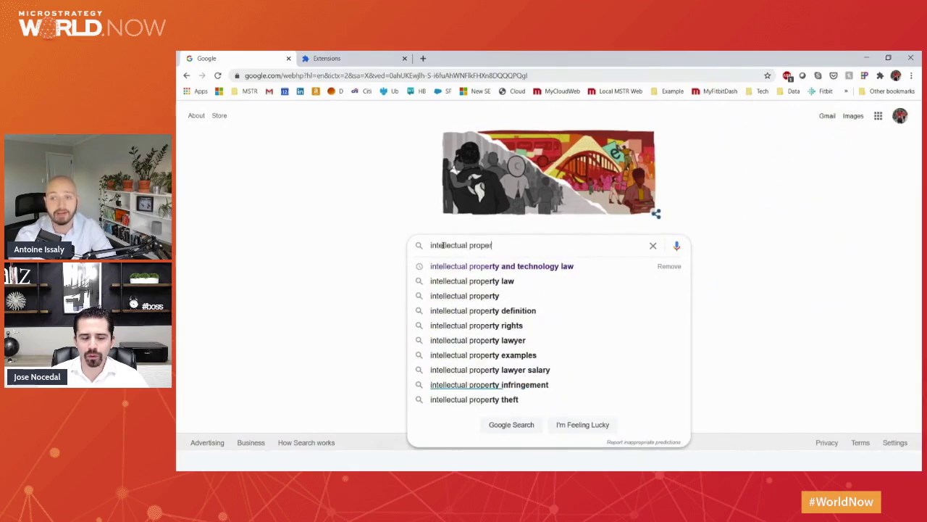
pyautogui.write('ty law near on')
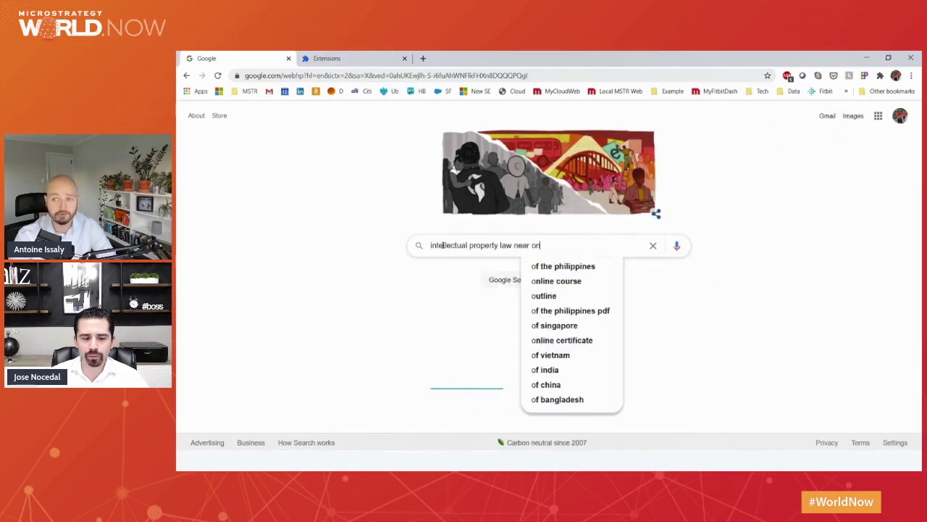
pyautogui.write('e penn plaza')
pyautogui.press('Return')
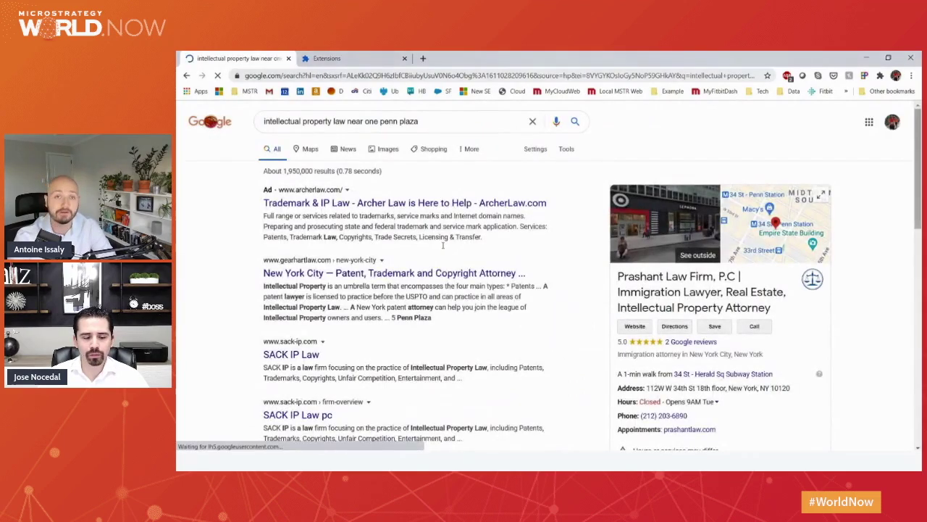
pyautogui.click(306, 149)
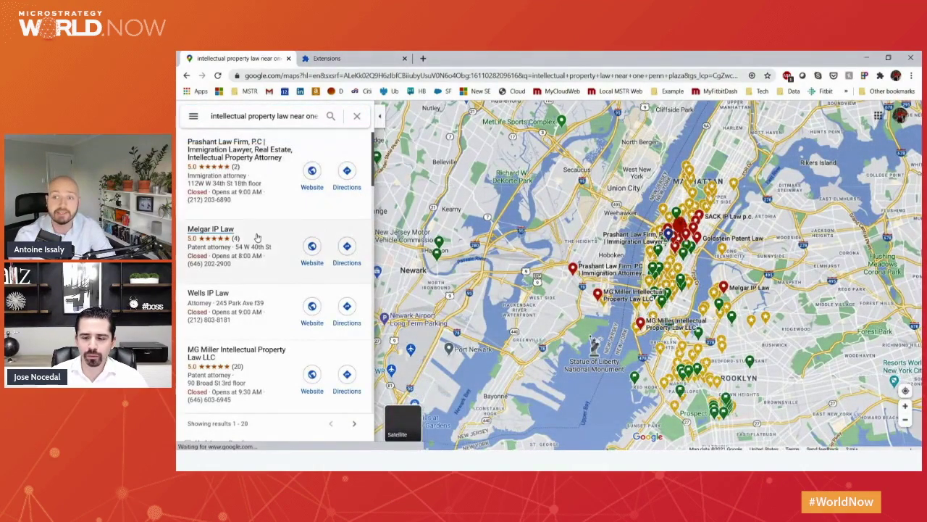
# Show the Better Procurement card for Melgar IP Law, marking it a Woman Owned Business.
pyautogui.moveTo(227, 234)
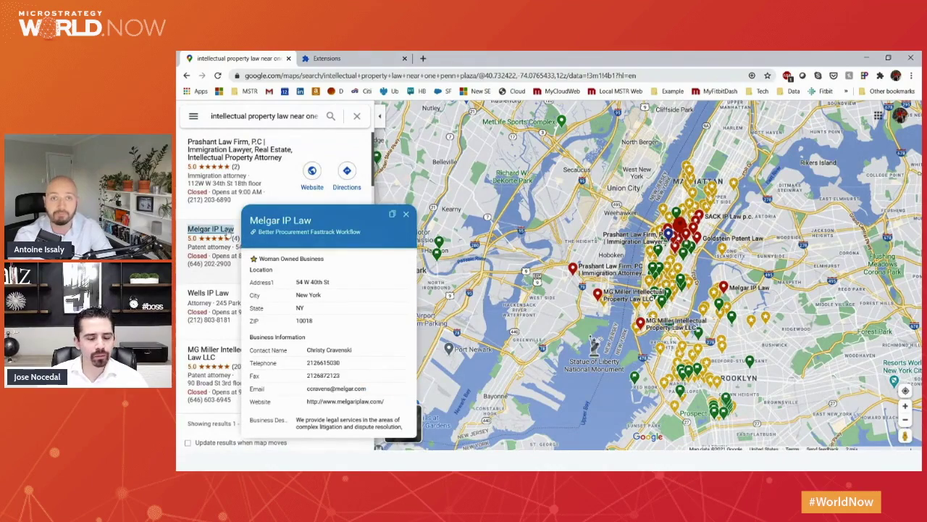